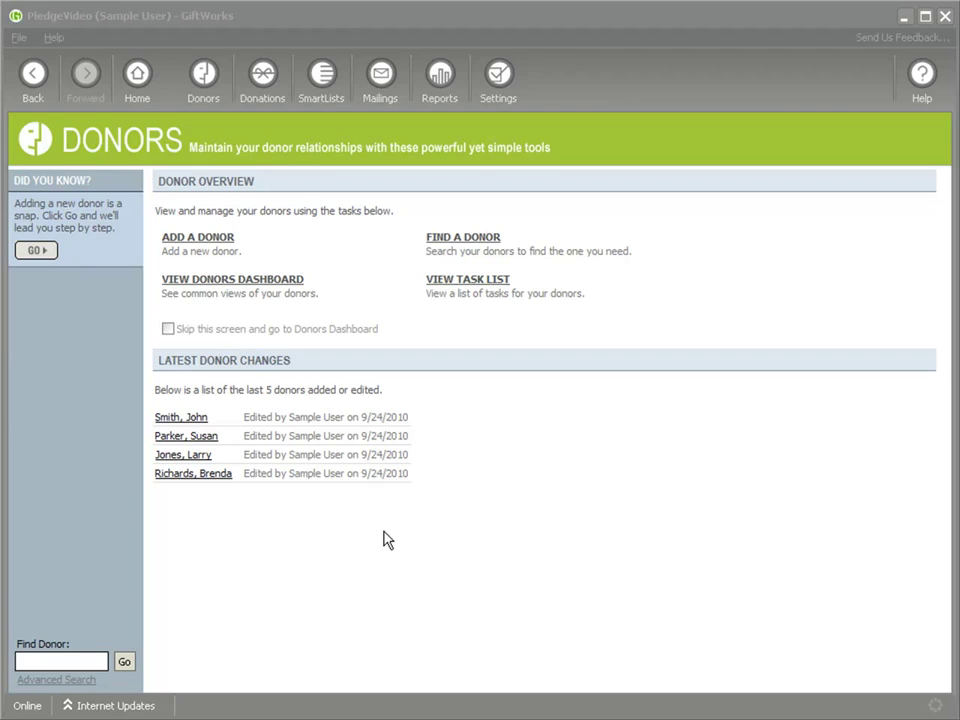
Step: Open the pledge details of the first donor in the latest donor changes list
left_click(205, 422)
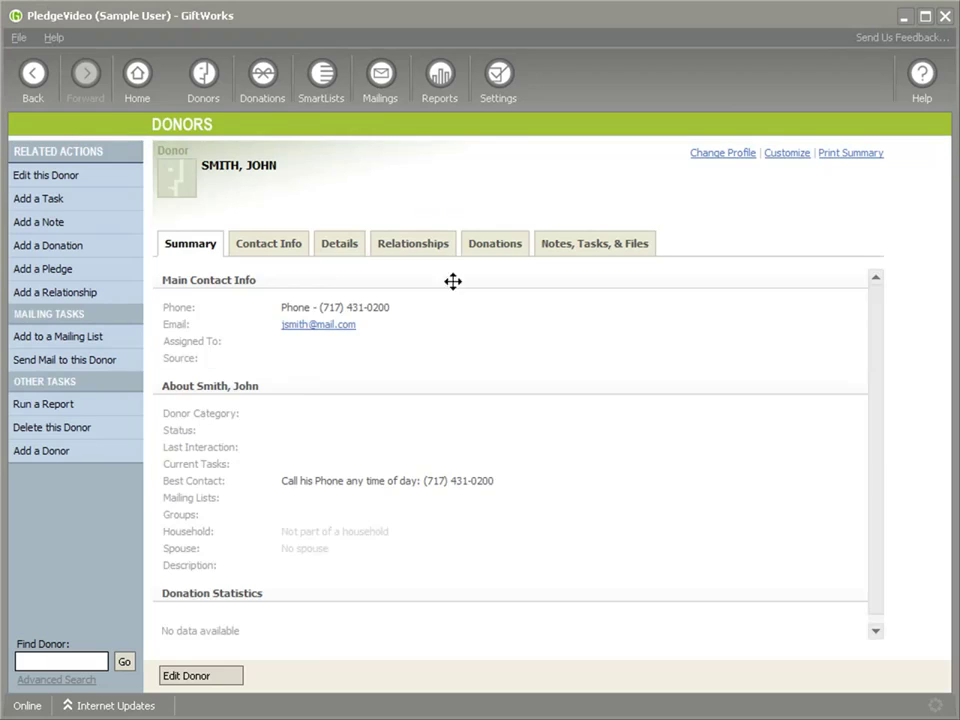
left_click(508, 248)
left_click(538, 430)
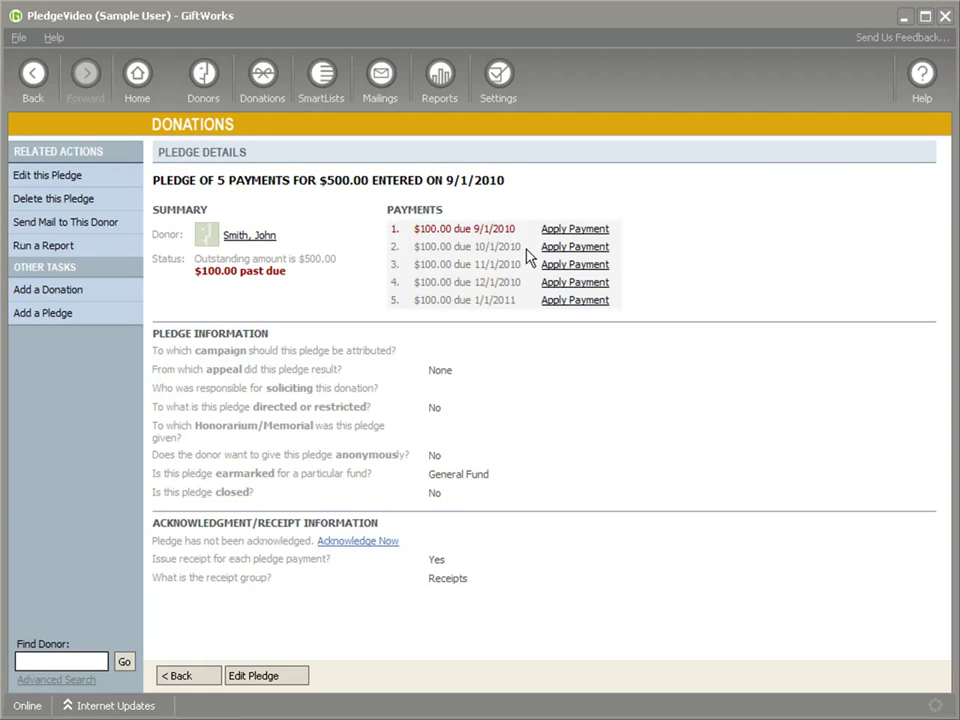
Step: Start applying a payment to the pledge installment due 9/1/2010, with the payment amount set to $300.00
left_click(586, 232)
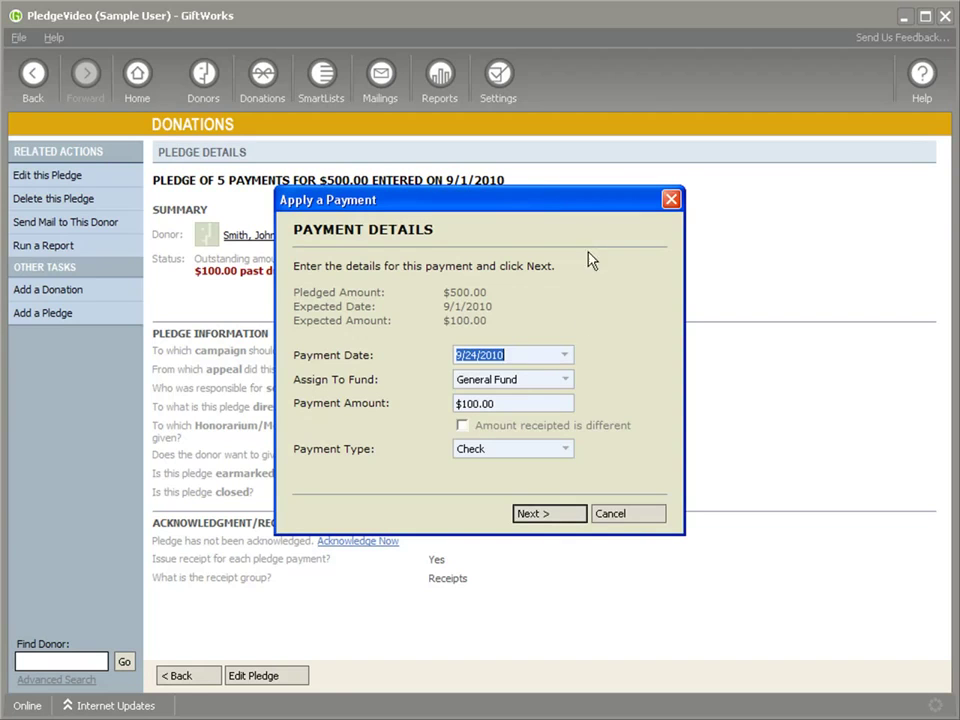
left_click(460, 403)
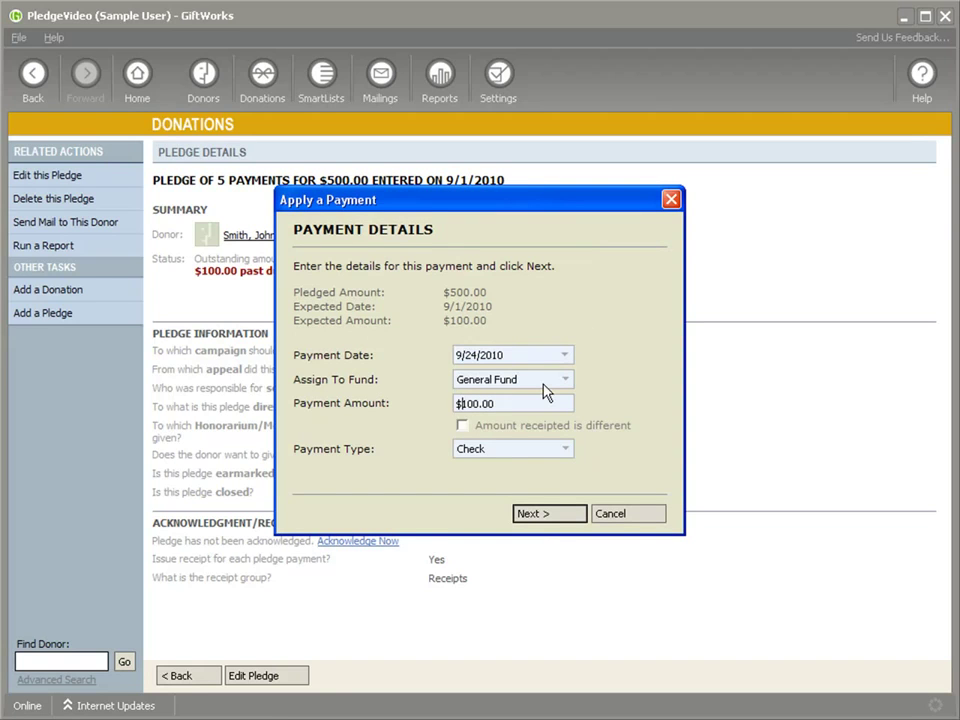
type("3")
key("Delete")
key("Return")
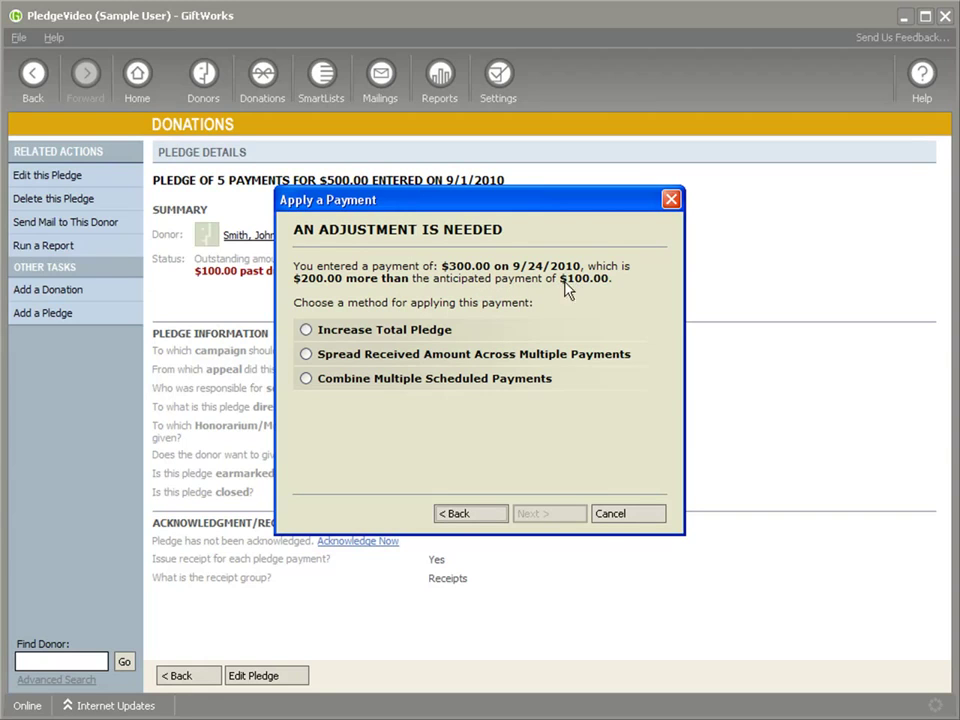
Step: Review the three adjustment methods and choose Spread Received Amount Across Multiple Payments for this payment
left_click(306, 332)
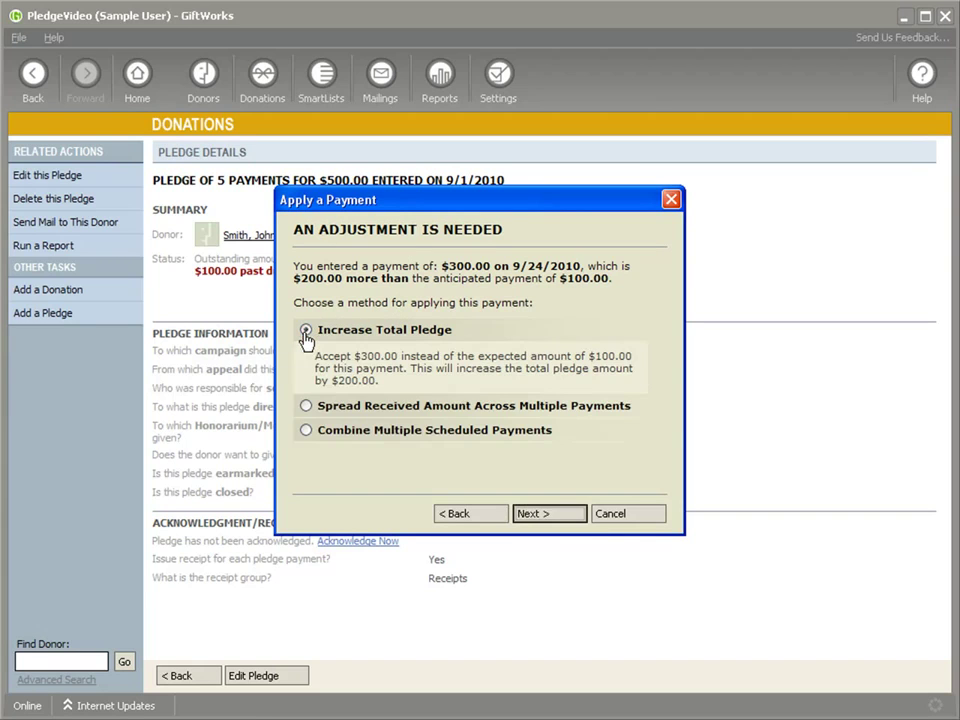
left_click(343, 408)
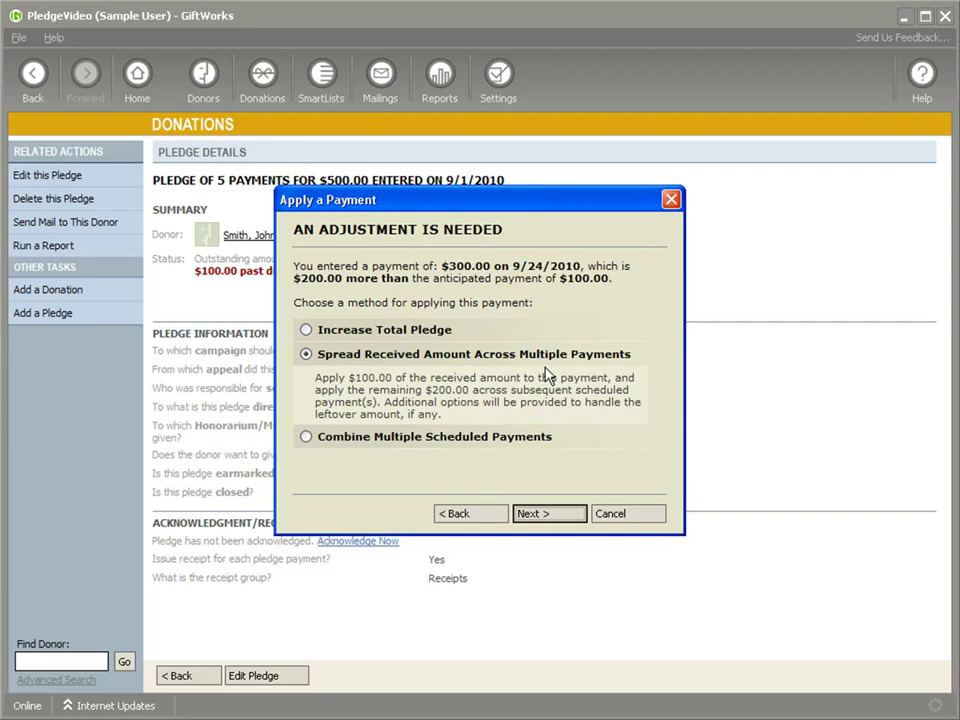
left_click(452, 440)
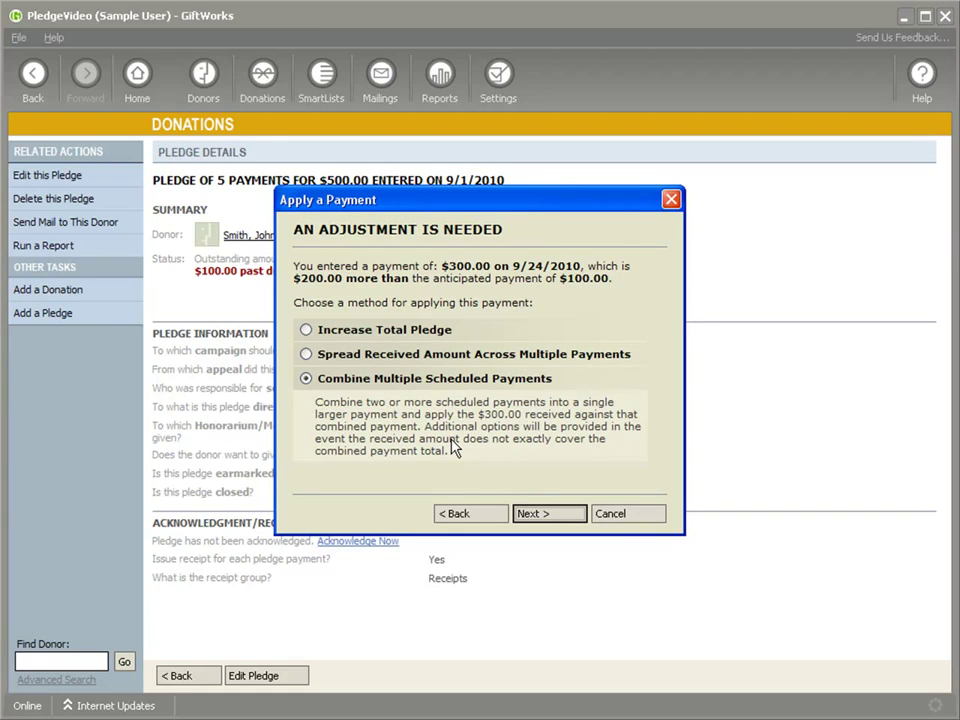
left_click(382, 356)
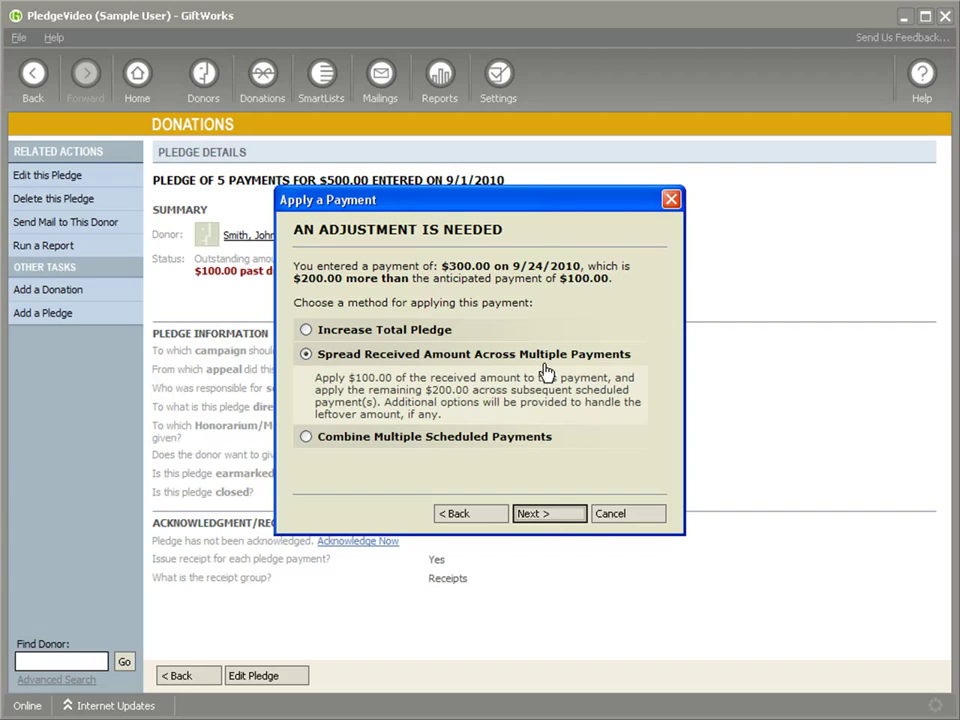
left_click(551, 516)
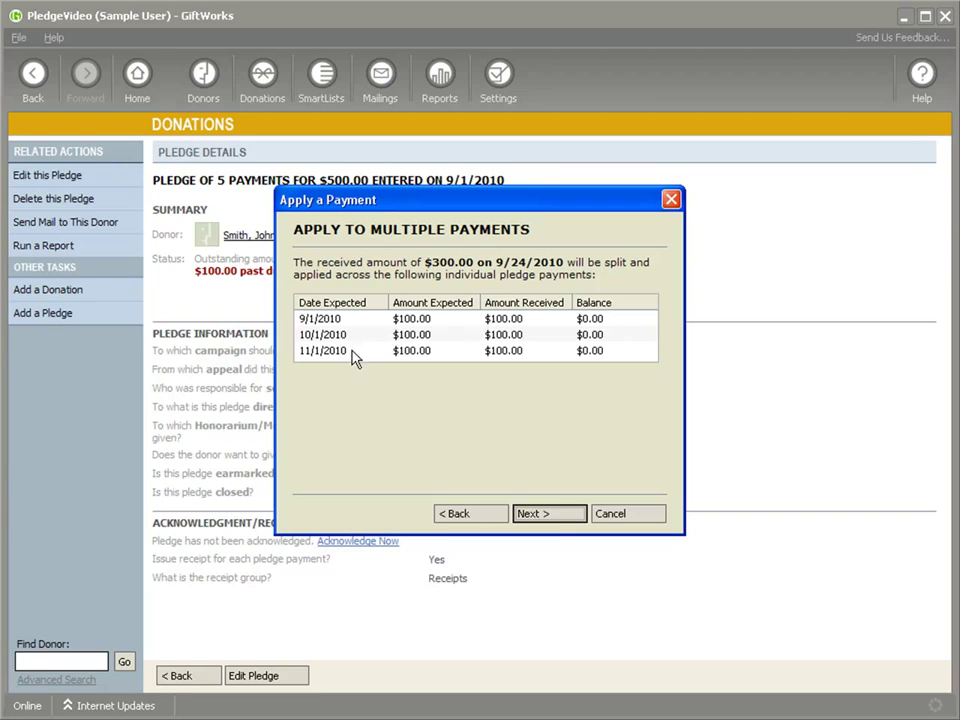
Step: Accept the split, record check number 1234, and complete the payment with the default donation and acknowledgment options
left_click(556, 516)
type("1234")
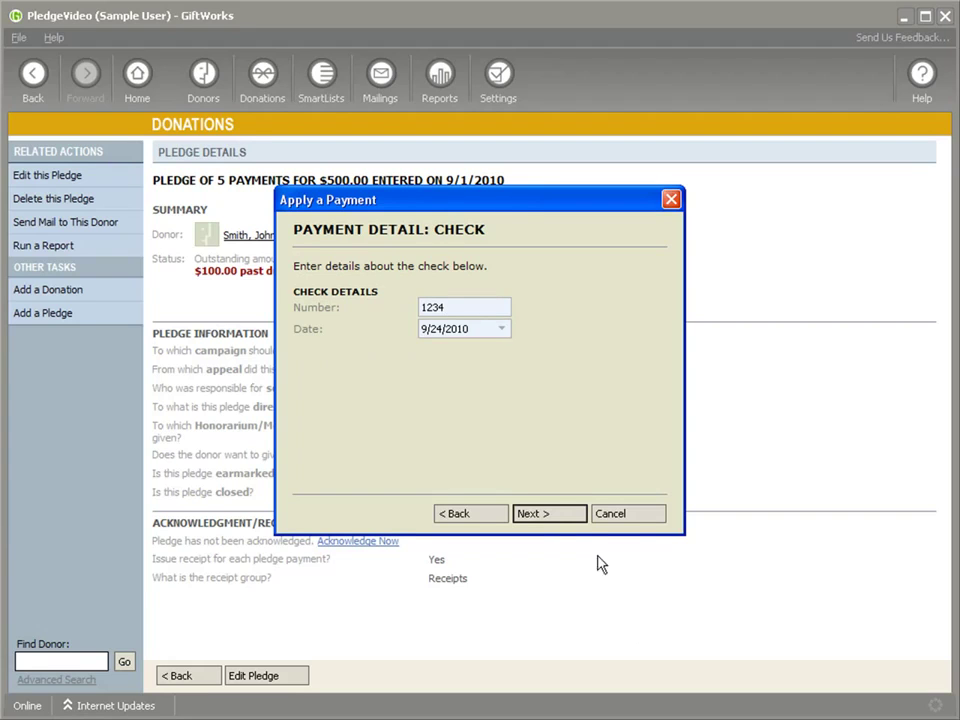
left_click(567, 516)
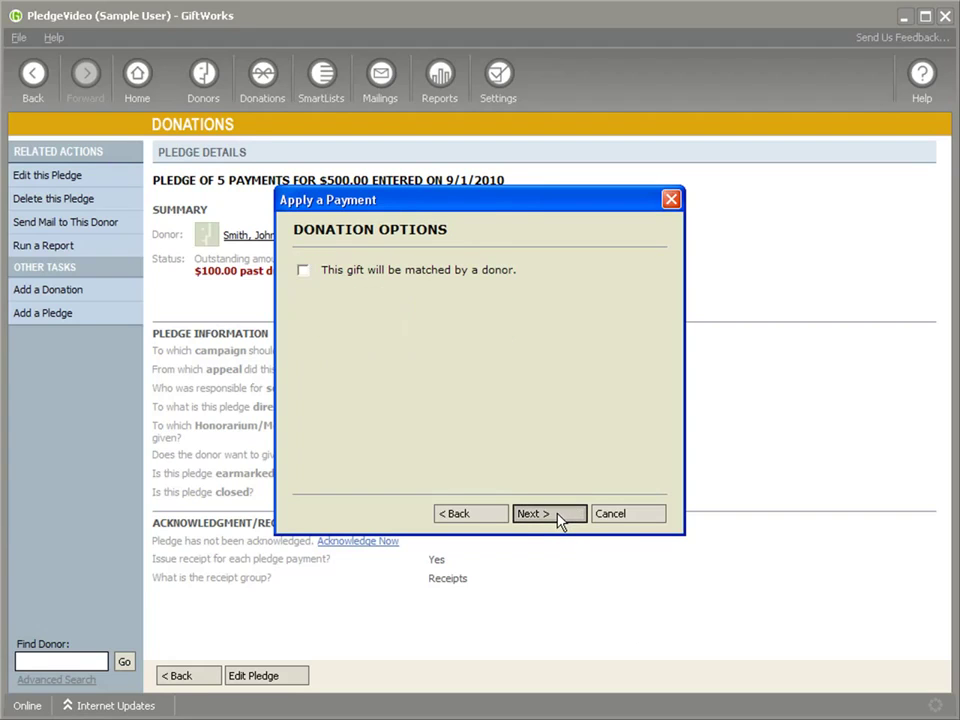
left_click(560, 519)
left_click(552, 517)
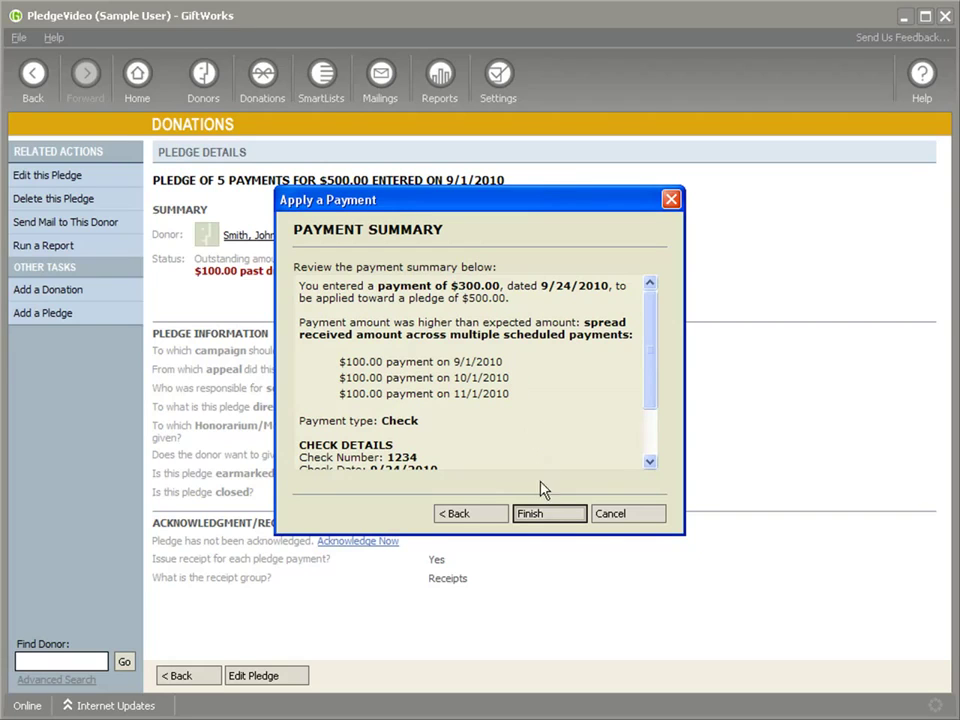
left_click(545, 514)
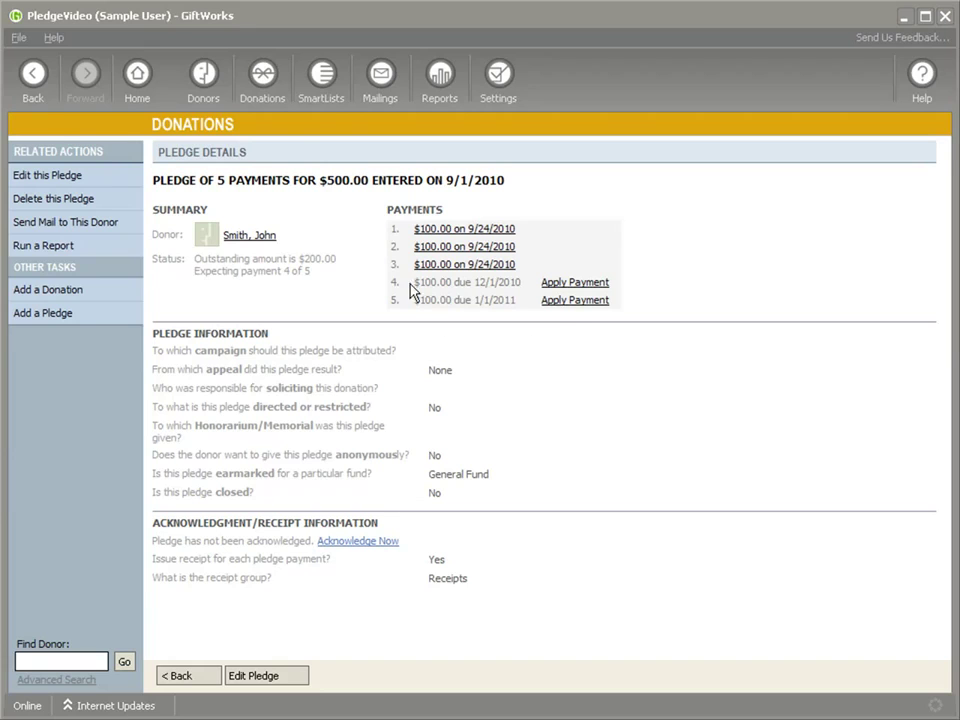
Step: Return to the donor overview and open the pledge details of the second donor in the latest changes list
left_click(195, 97)
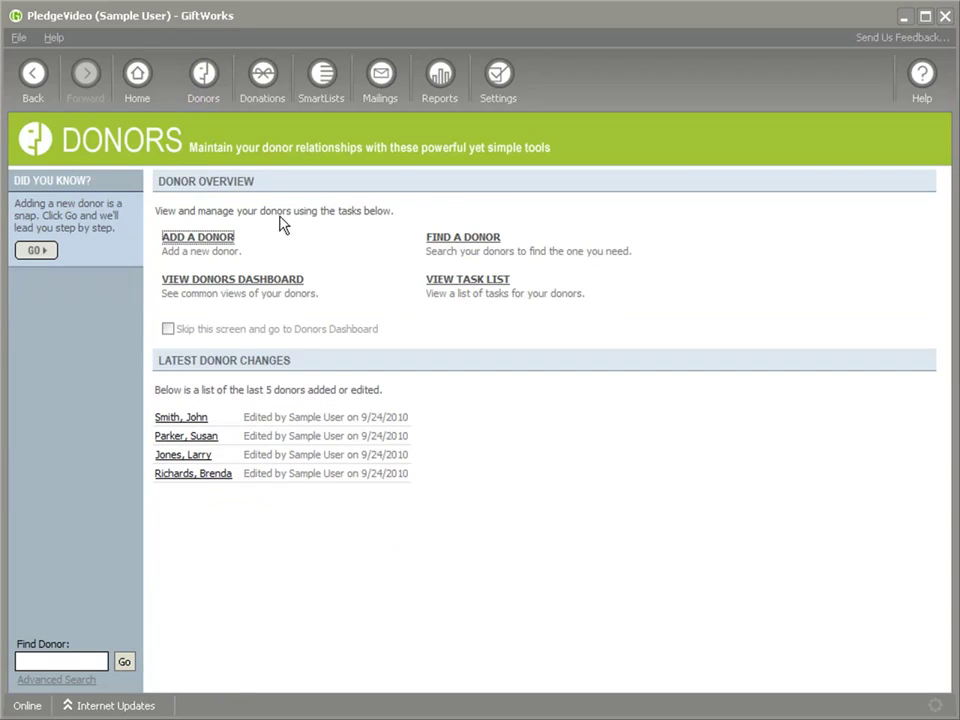
left_click(214, 440)
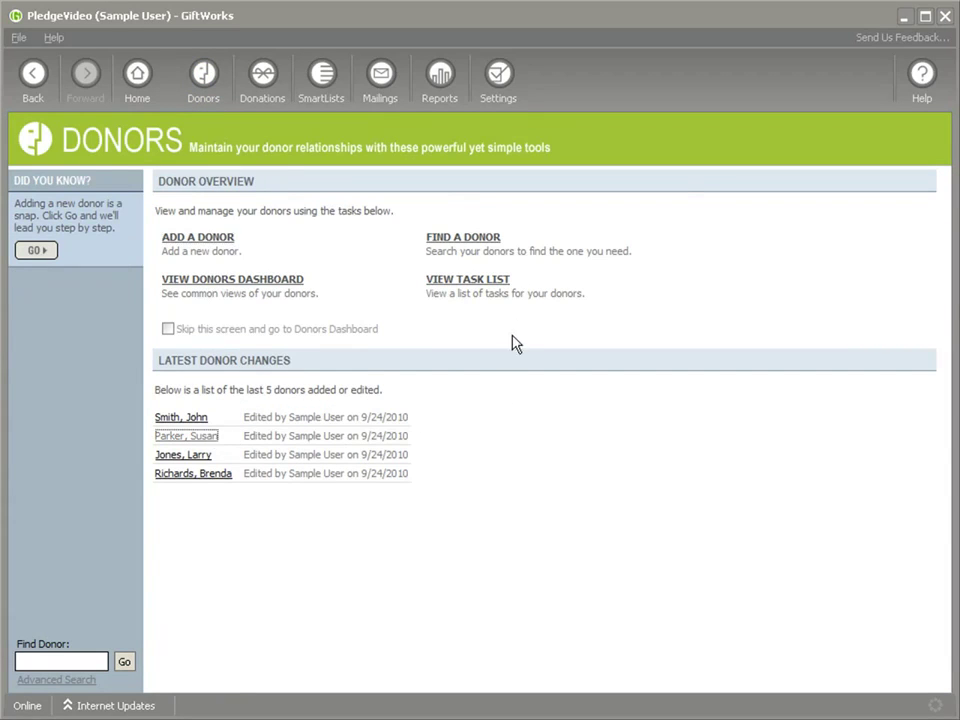
left_click(505, 248)
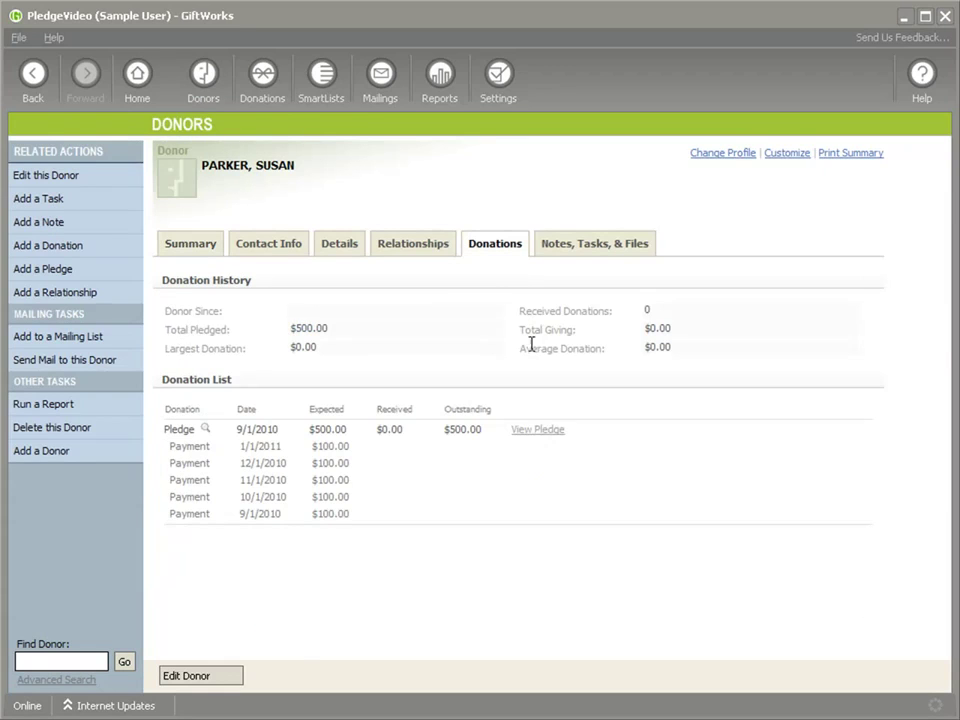
left_click(533, 431)
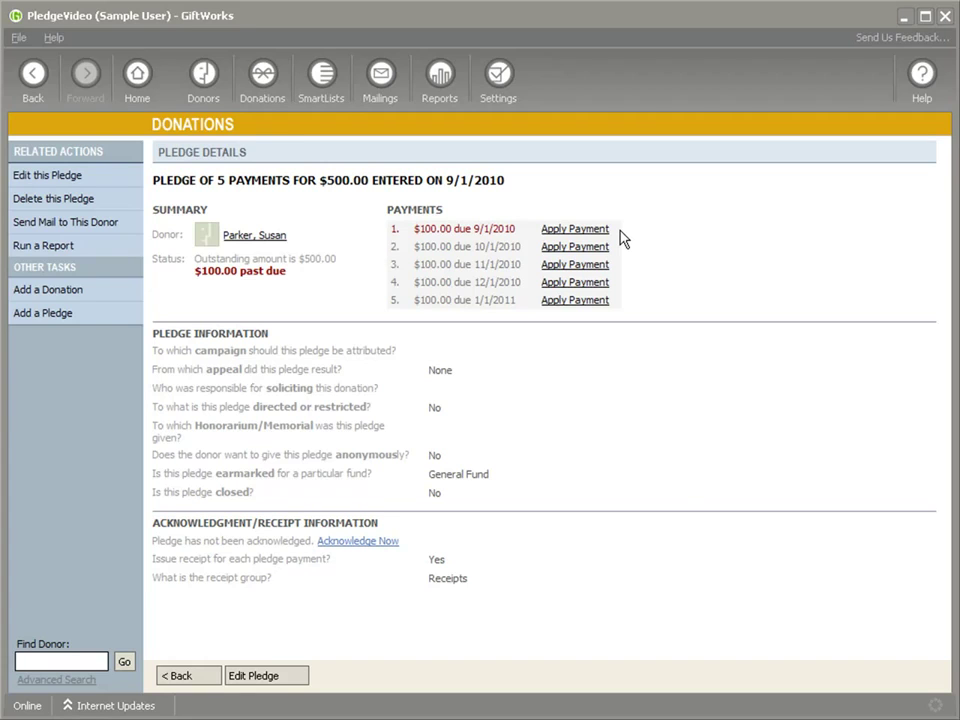
Step: Start a payment for this donor's 9/1/2010 installment and set the payment amount to $300.00
left_click(589, 231)
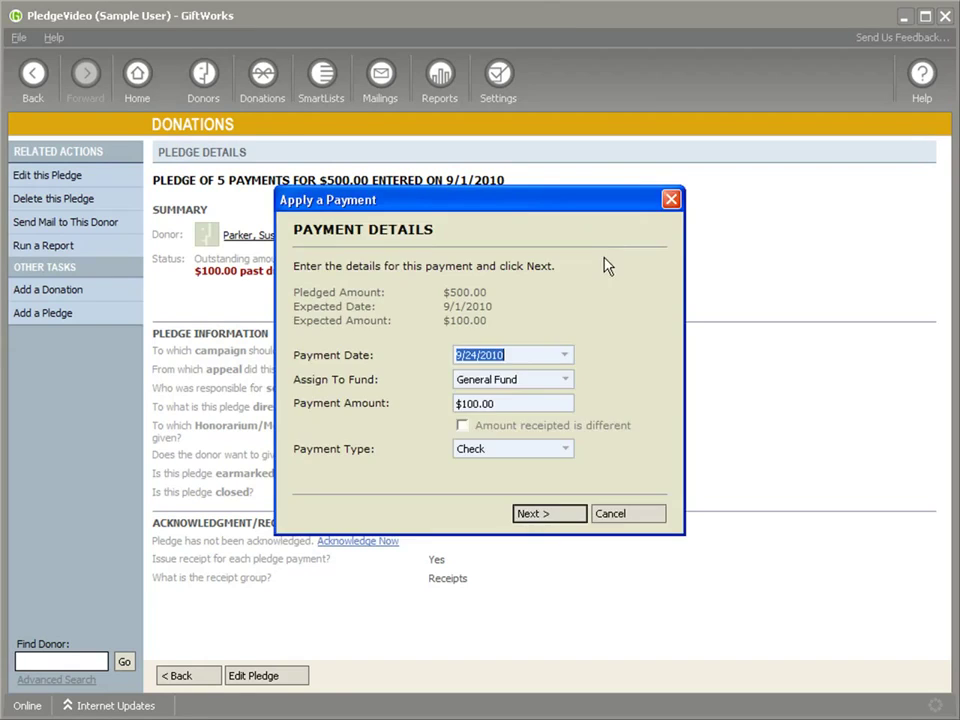
left_click(466, 401)
left_click(466, 401)
key("BackSpace")
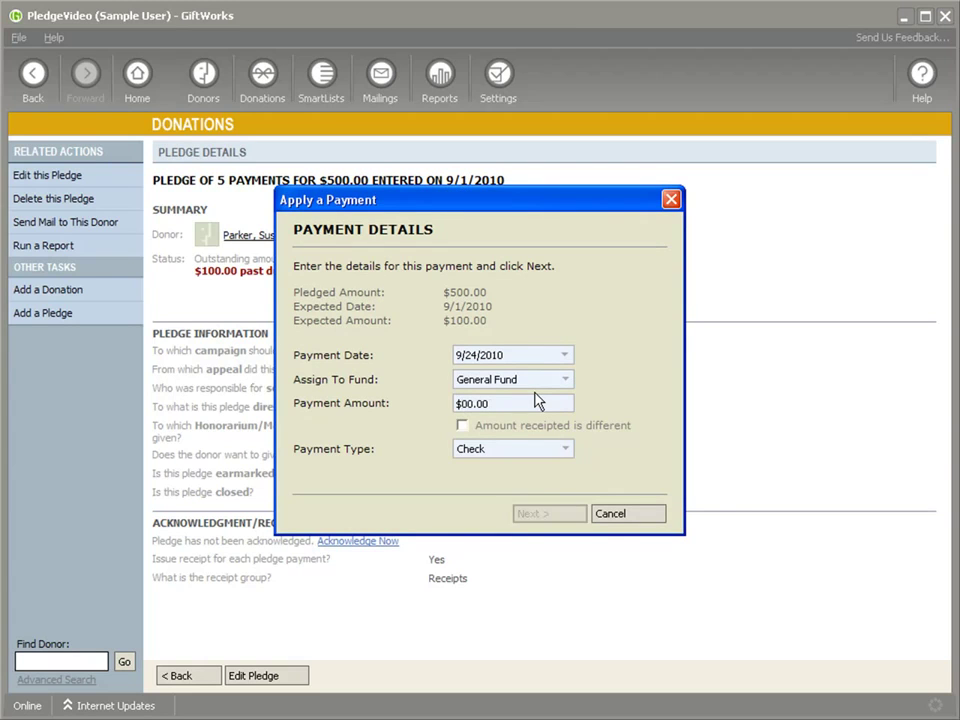
type("3")
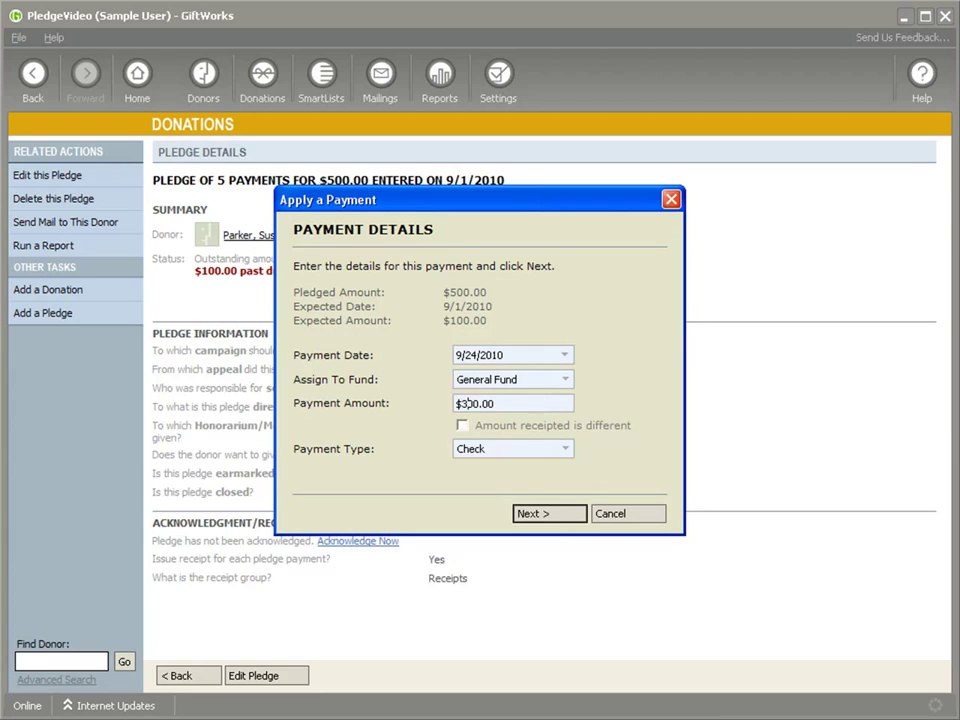
left_click(551, 518)
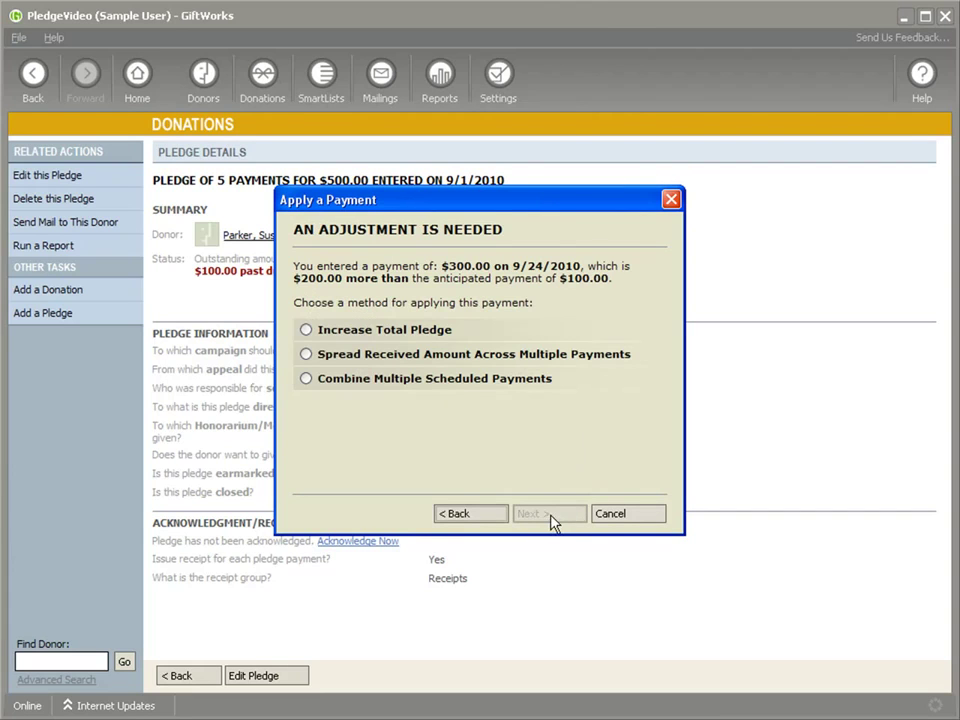
Step: Apply the payment with Combine Multiple Scheduled Payments, record check number 1234, and complete it with the default acknowledgment and receipt options
left_click(340, 387)
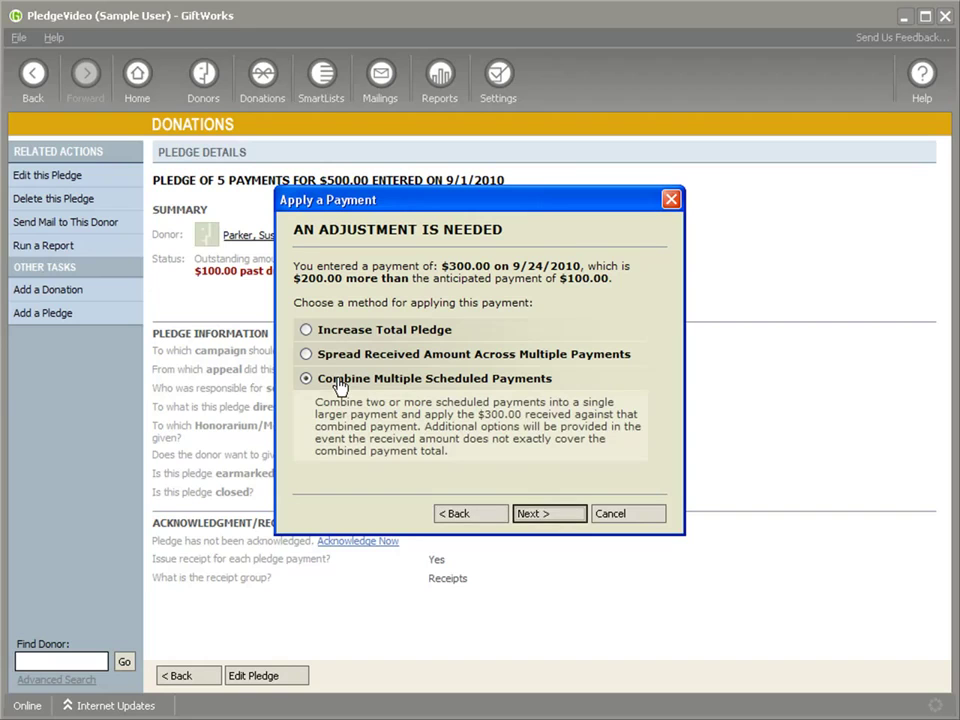
left_click(548, 518)
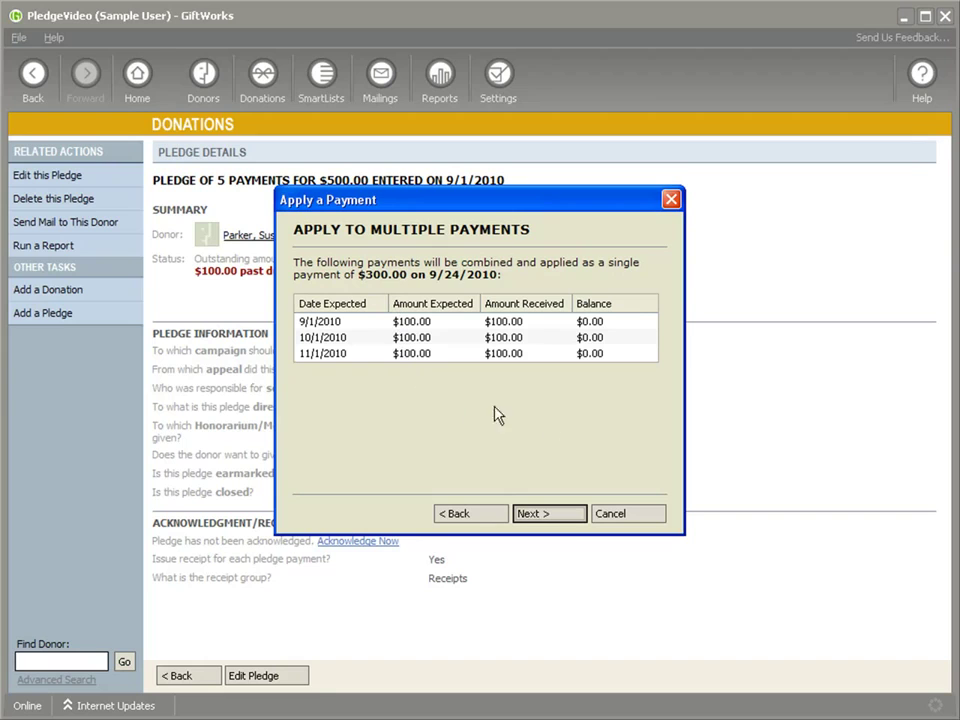
left_click(549, 515)
type("1234")
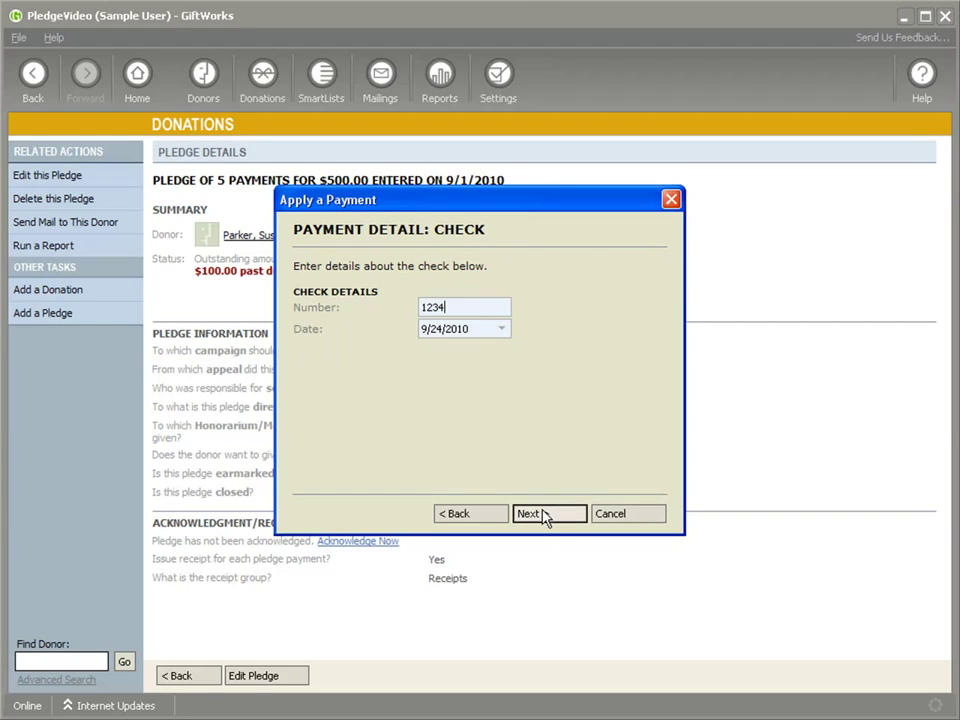
left_click(546, 514)
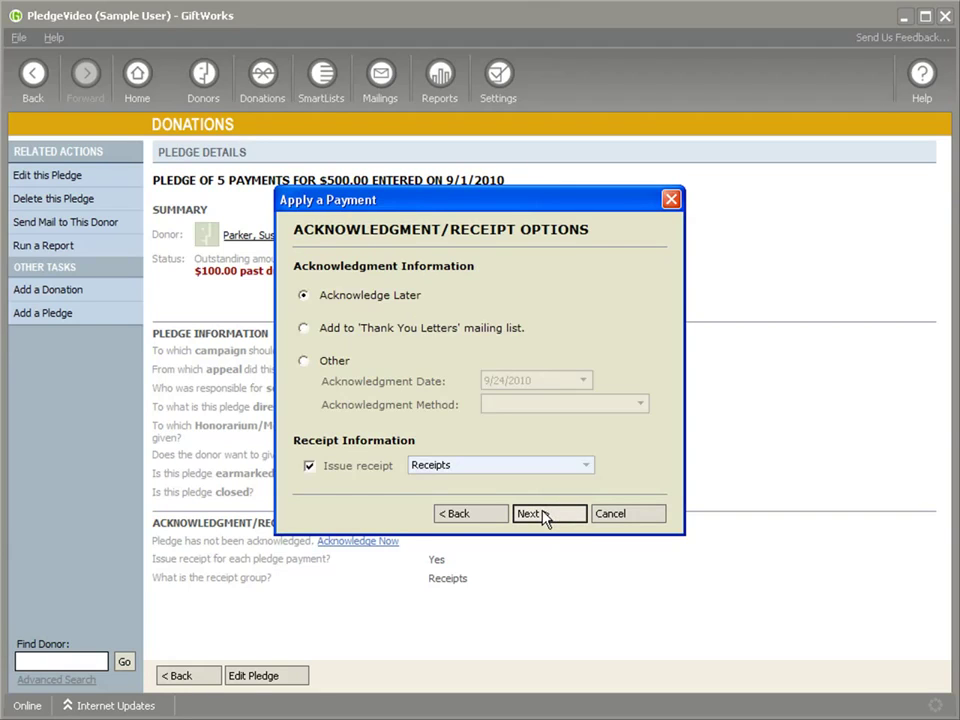
left_click(548, 515)
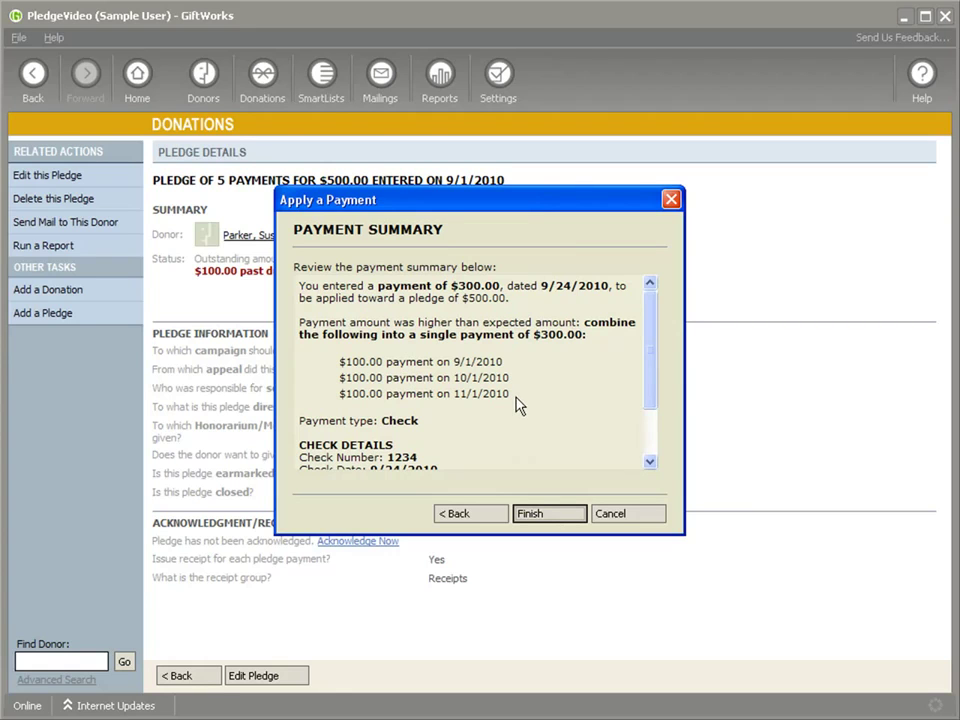
left_click(547, 516)
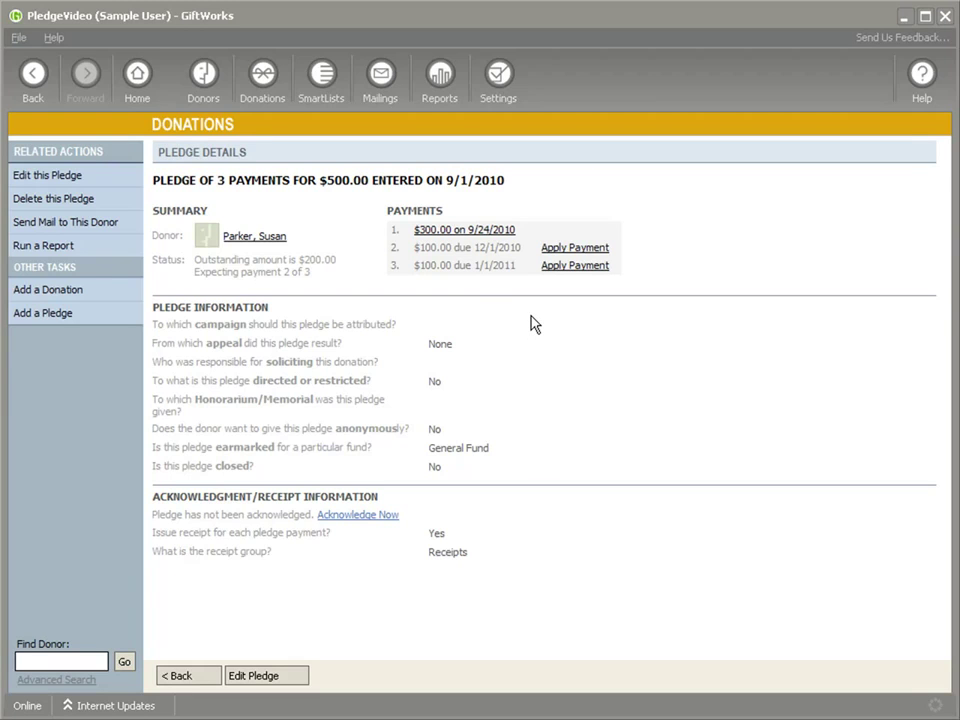
Step: Return to the donor overview and open the pledge details of the third donor in the latest changes list
left_click(205, 100)
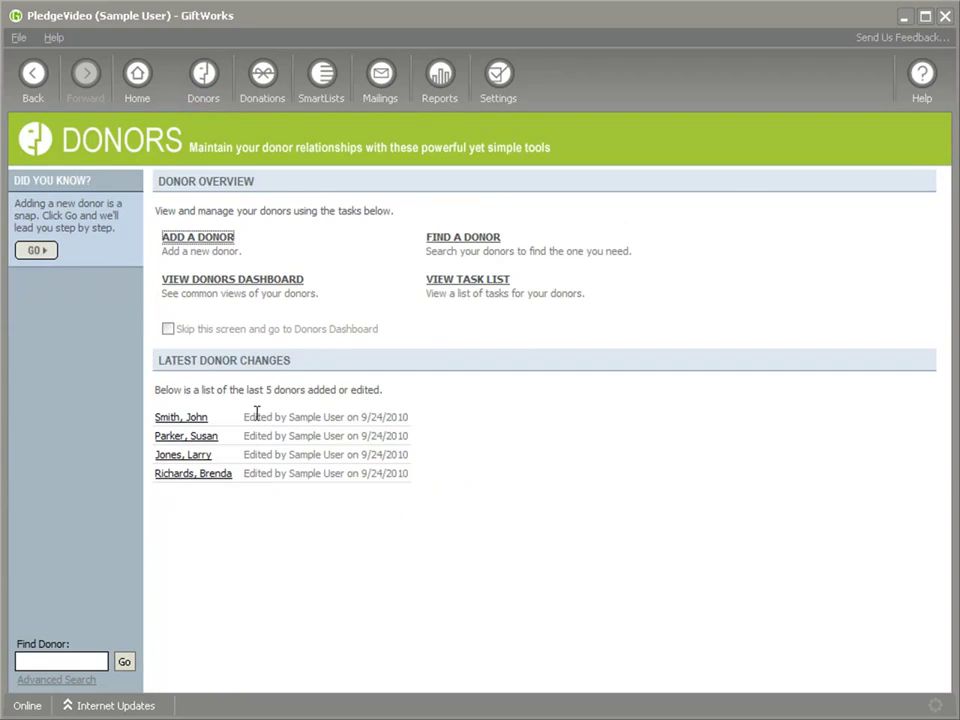
left_click(200, 457)
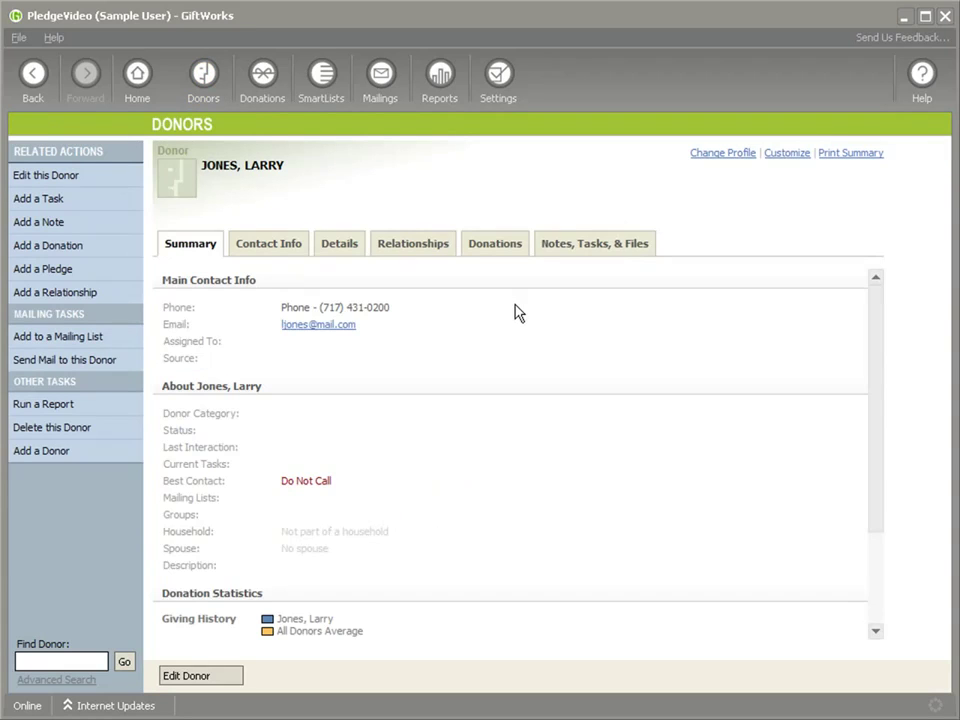
left_click(505, 248)
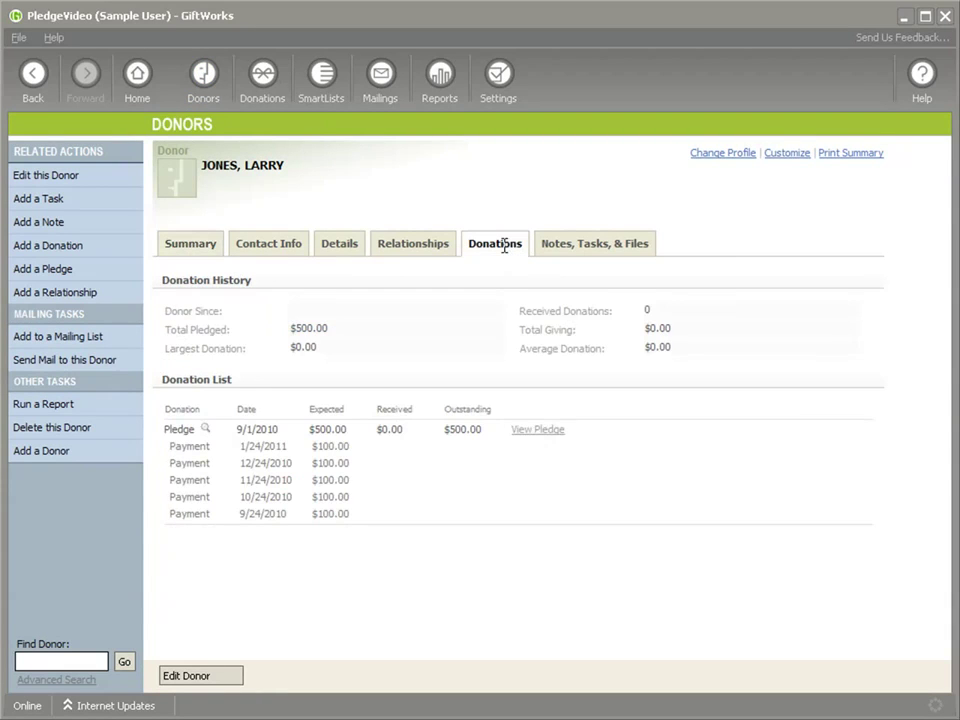
left_click(540, 436)
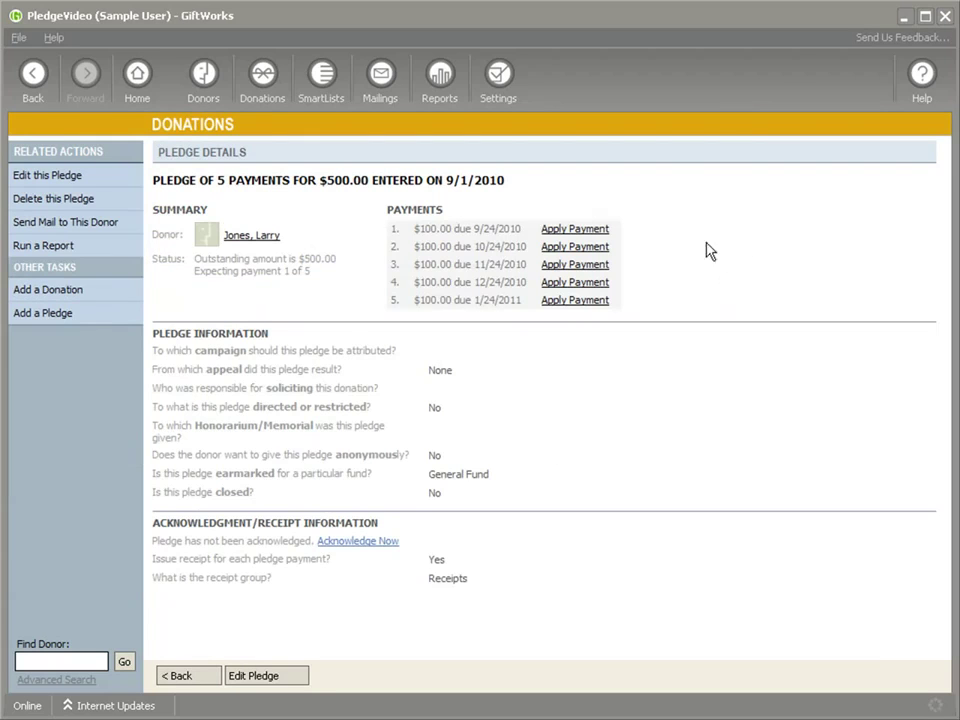
Step: Start a payment for the installment due 9/24/2010 and set the payment amount to $250.00
left_click(604, 235)
left_click(556, 230)
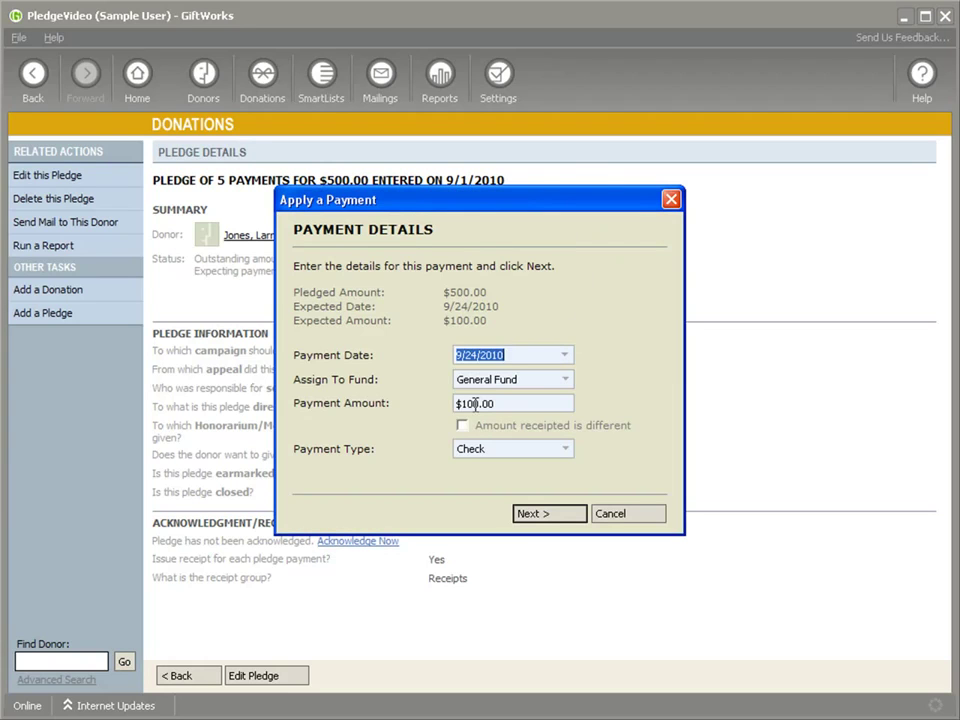
left_click(476, 403)
key("BackSpace")
key("BackSpace")
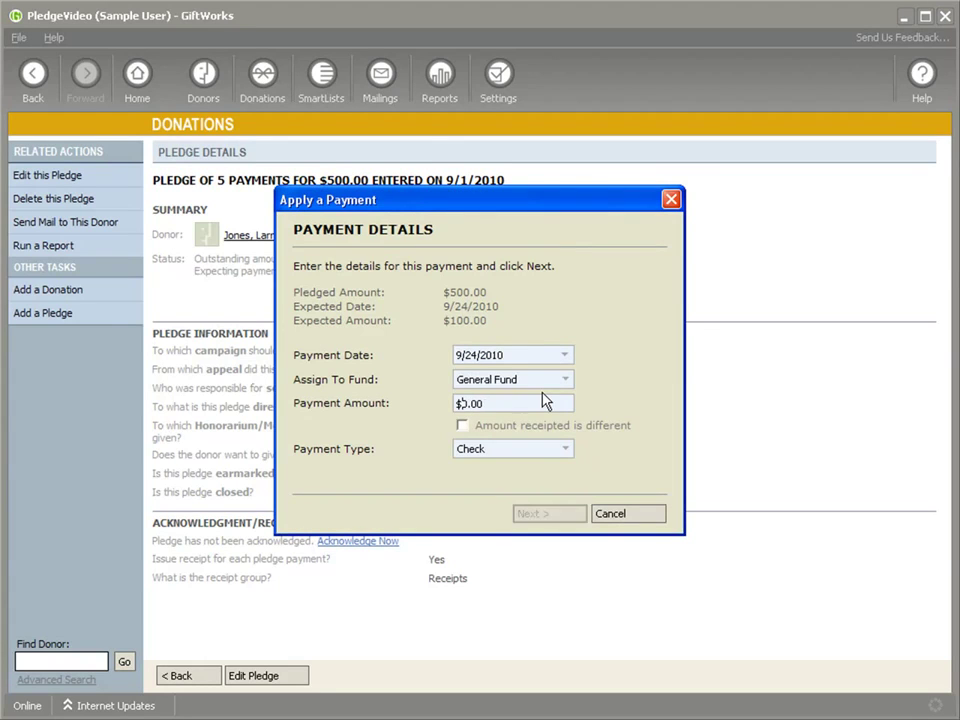
type("25")
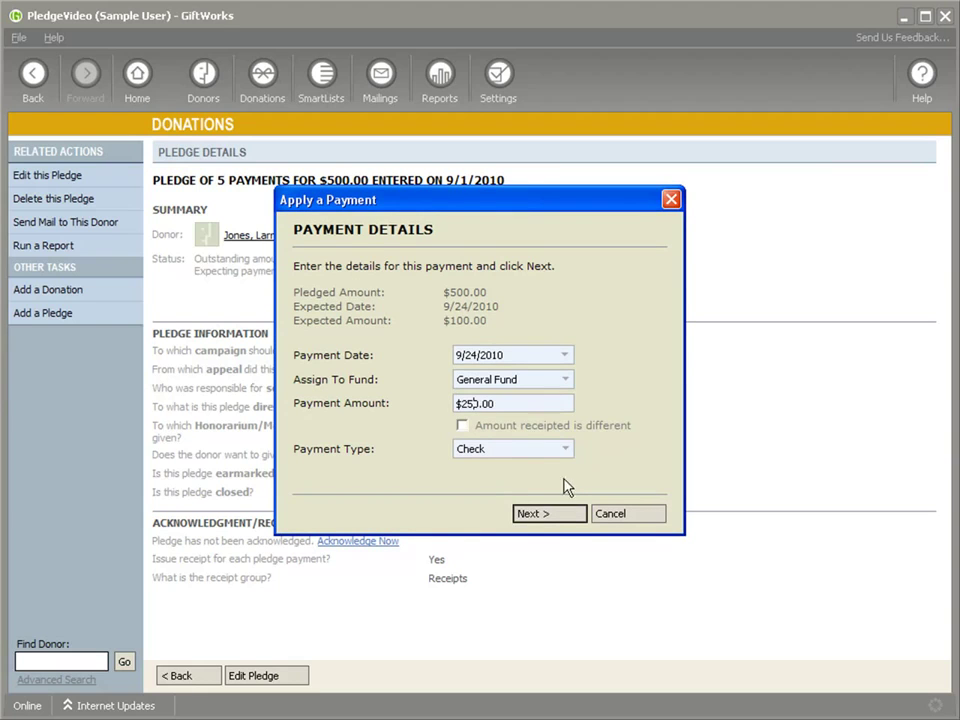
Step: Apply the $250.00 payment with the Spread Received Amount Across Multiple Payments method
left_click(555, 515)
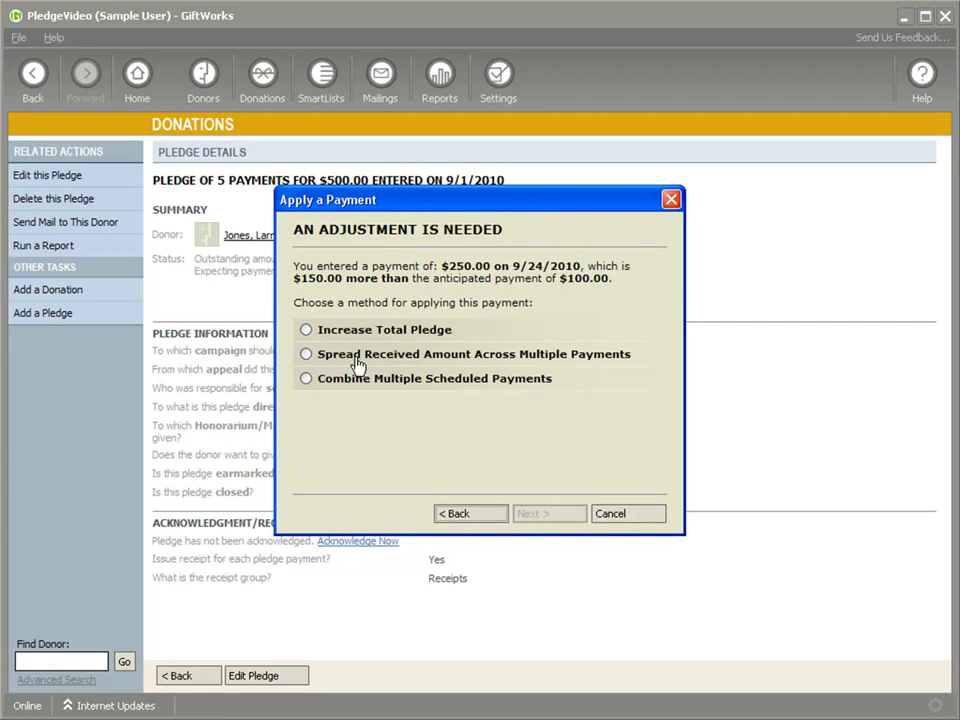
left_click(310, 356)
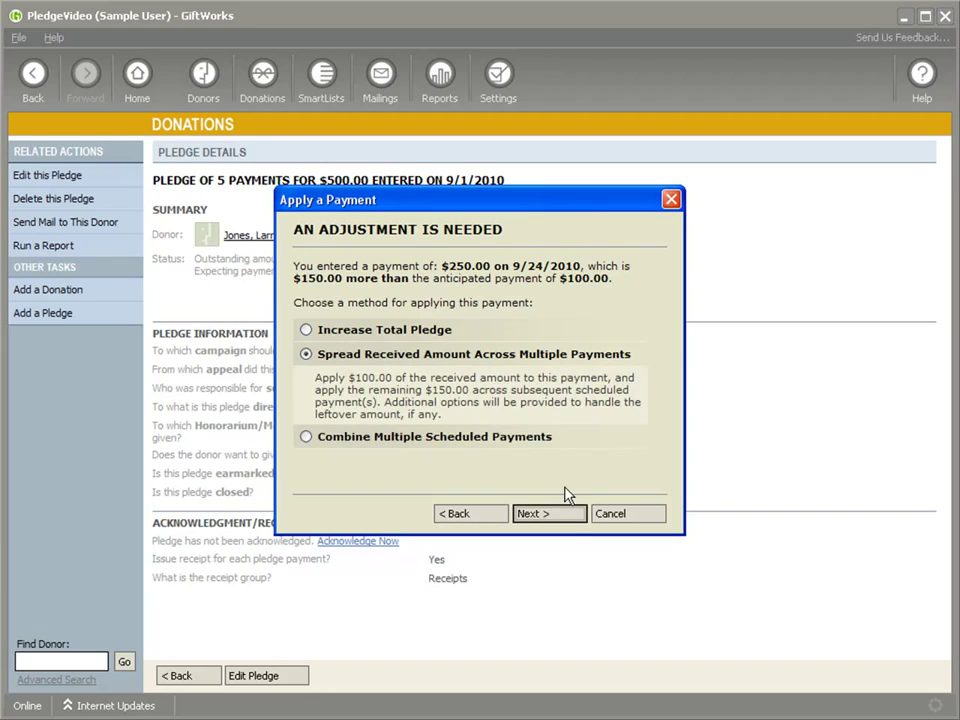
left_click(559, 520)
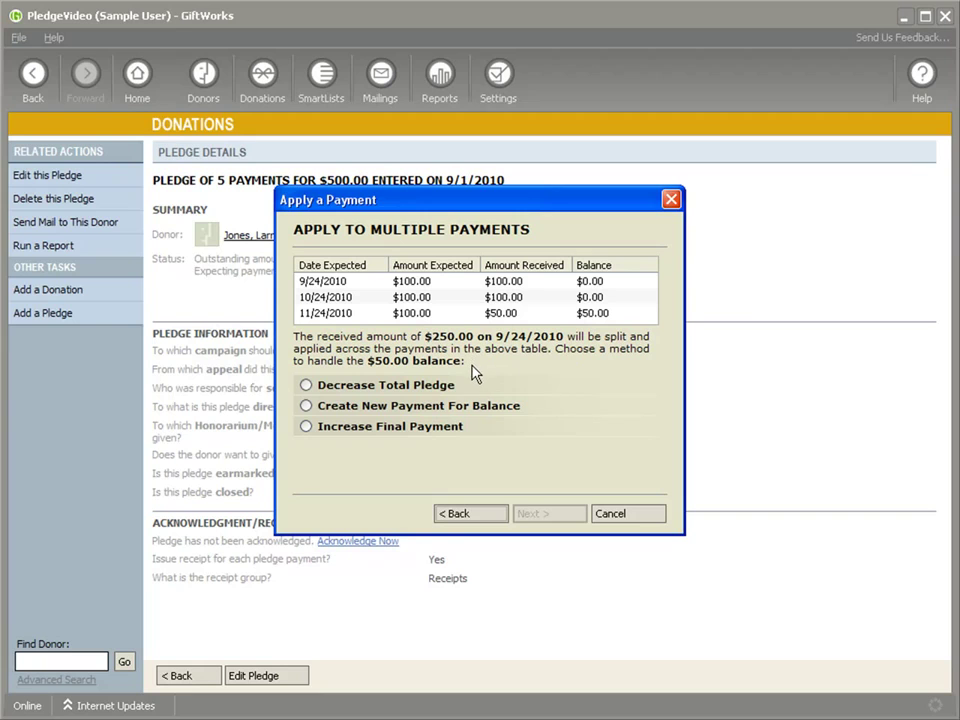
Step: Handle the uncovered balance with Create New Payment For Balance, expected on 11/30/2010
left_click(307, 388)
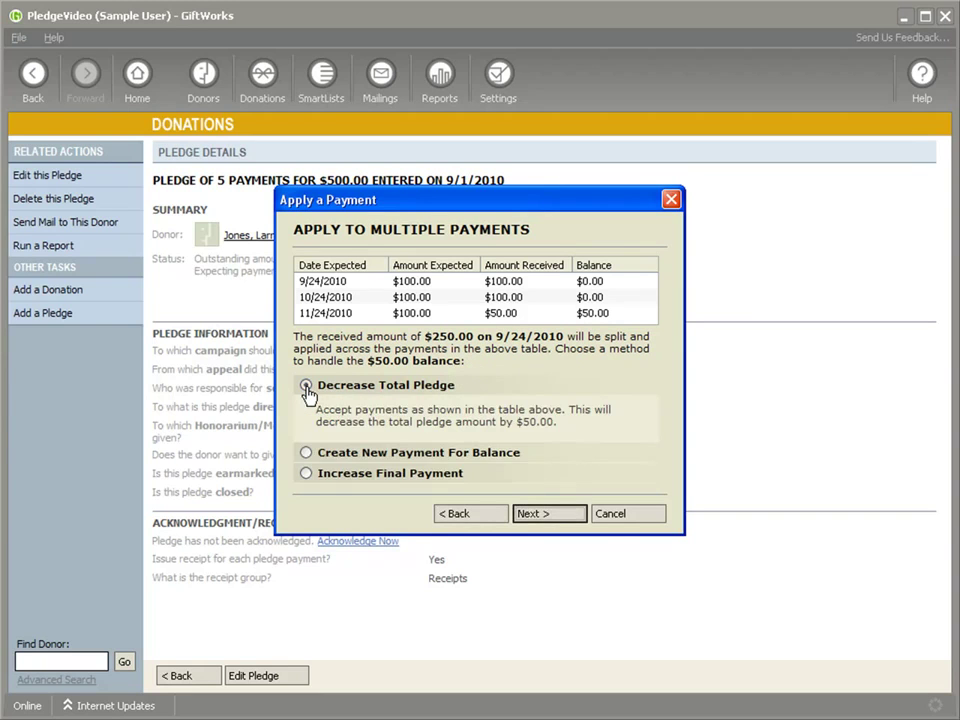
left_click(306, 474)
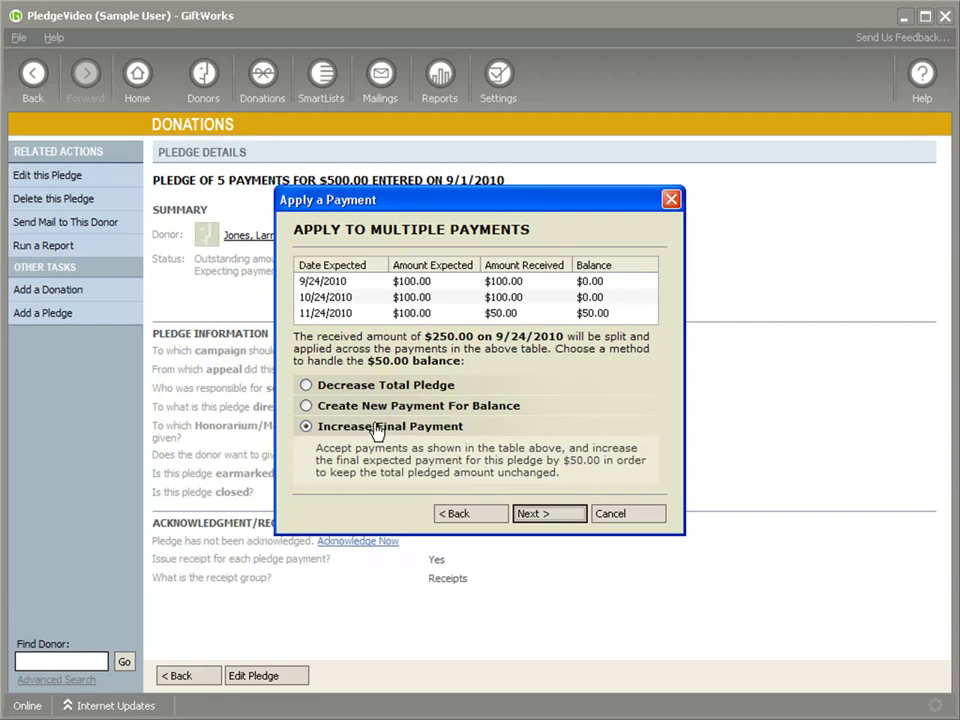
left_click(307, 406)
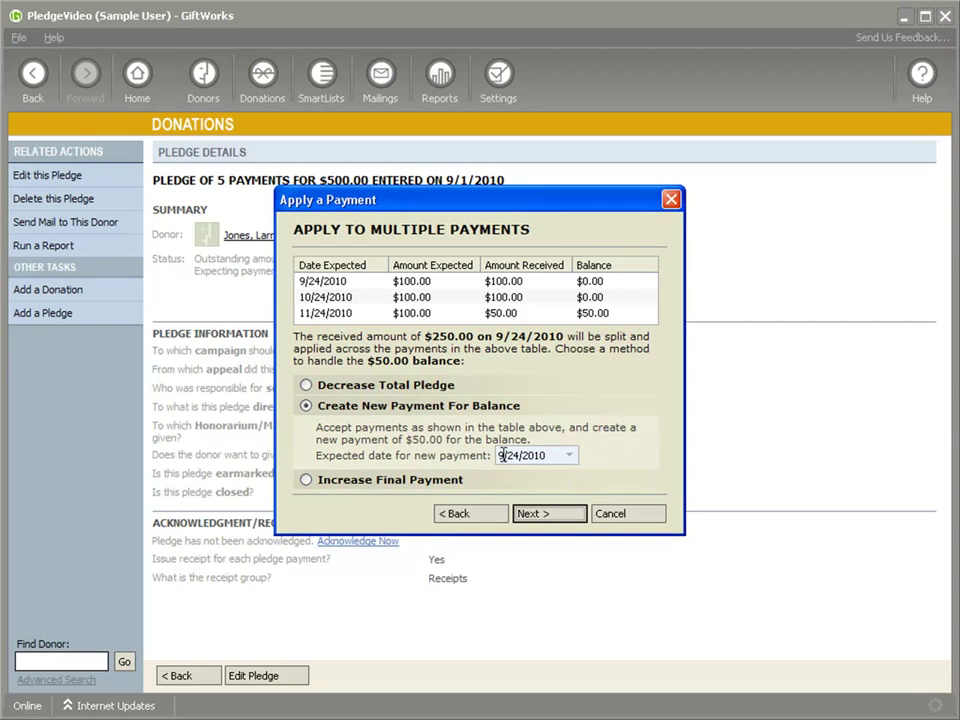
left_click_drag(519, 455, 494, 458)
type("11/")
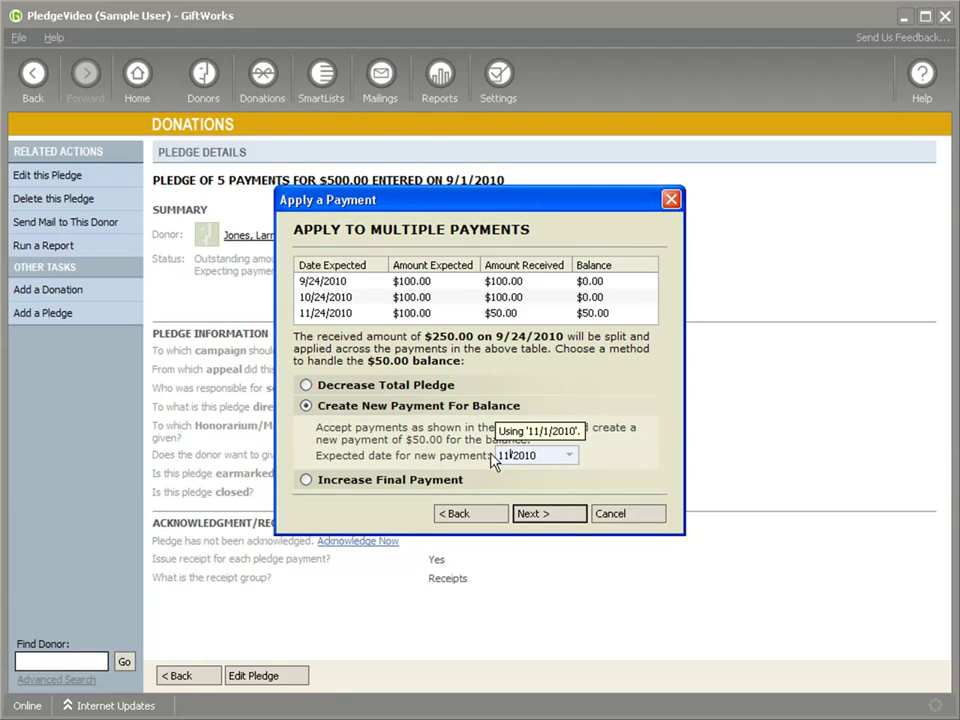
type("30")
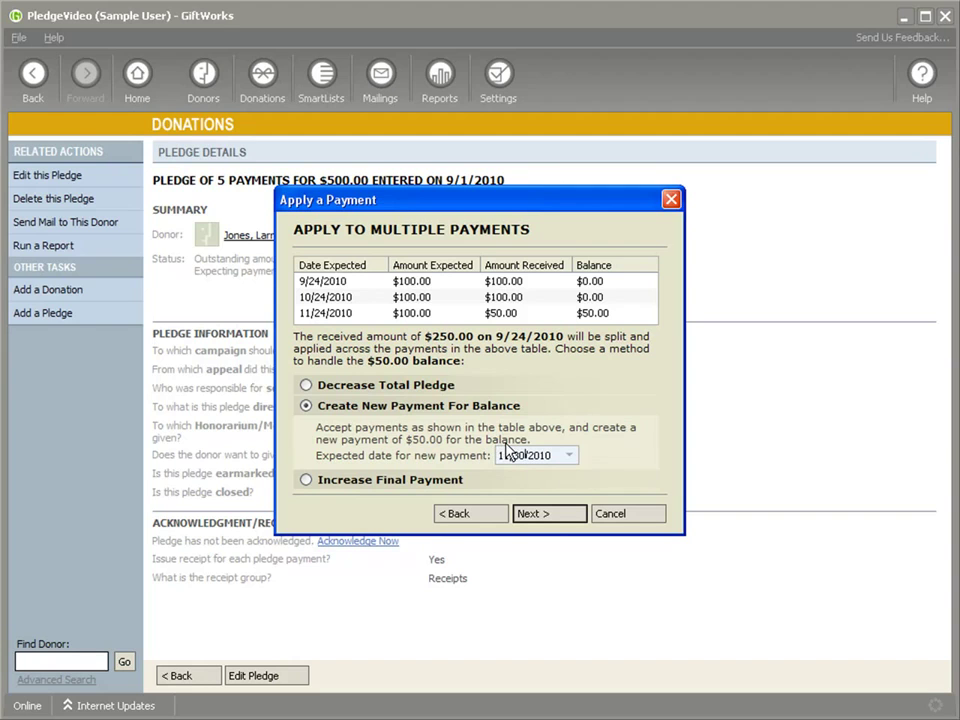
left_click(551, 514)
Step: Record check number 1234 and complete the payment with the default donation, acknowledgment and receipt options
type("1234")
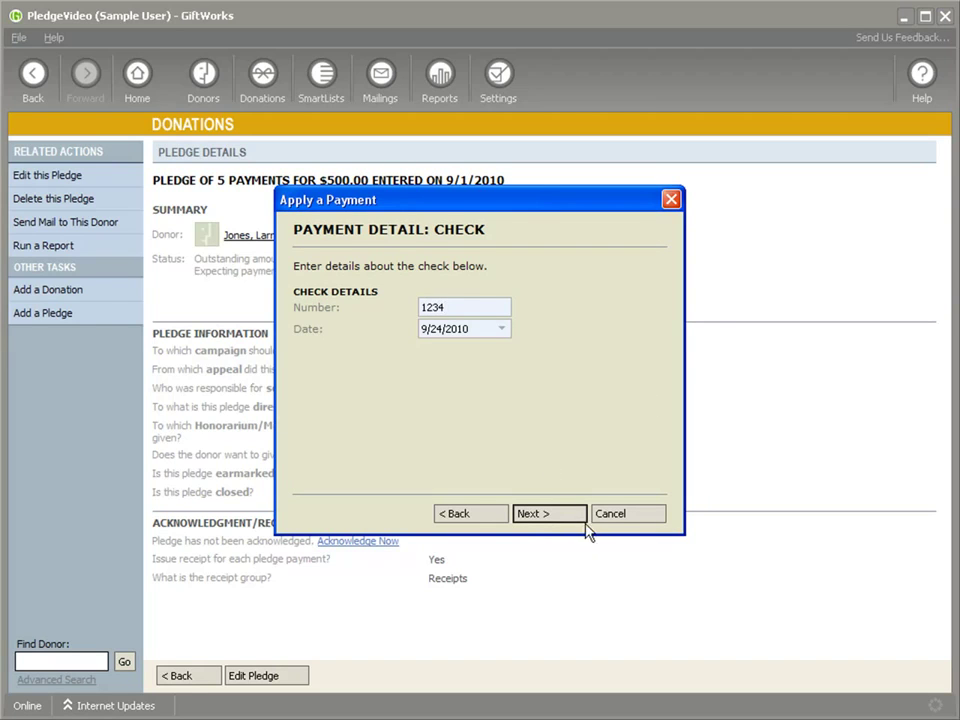
left_click(547, 521)
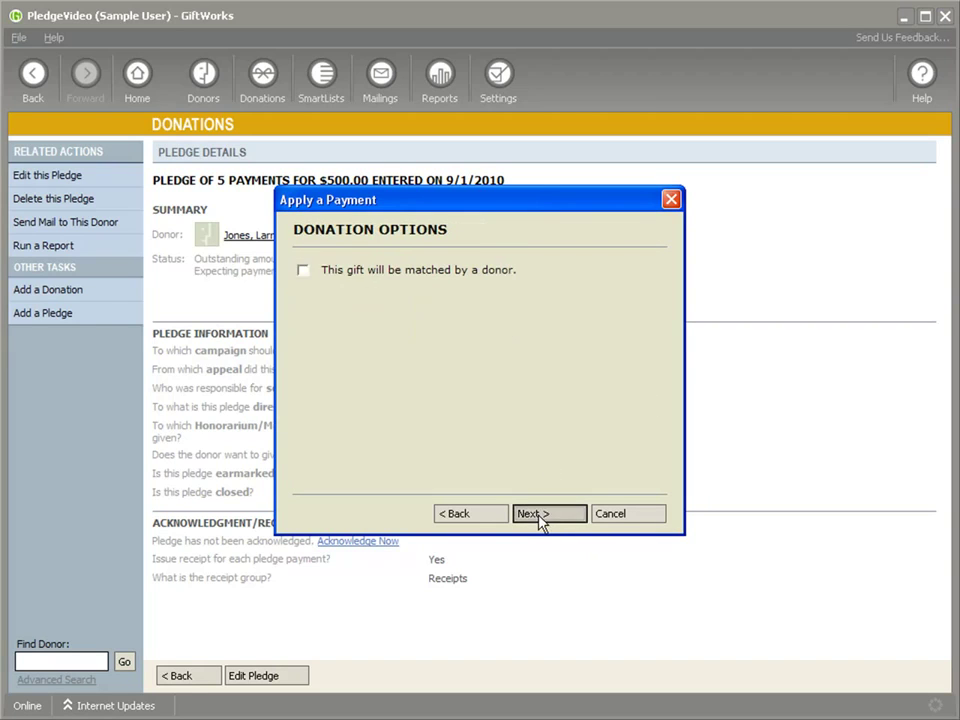
left_click(541, 521)
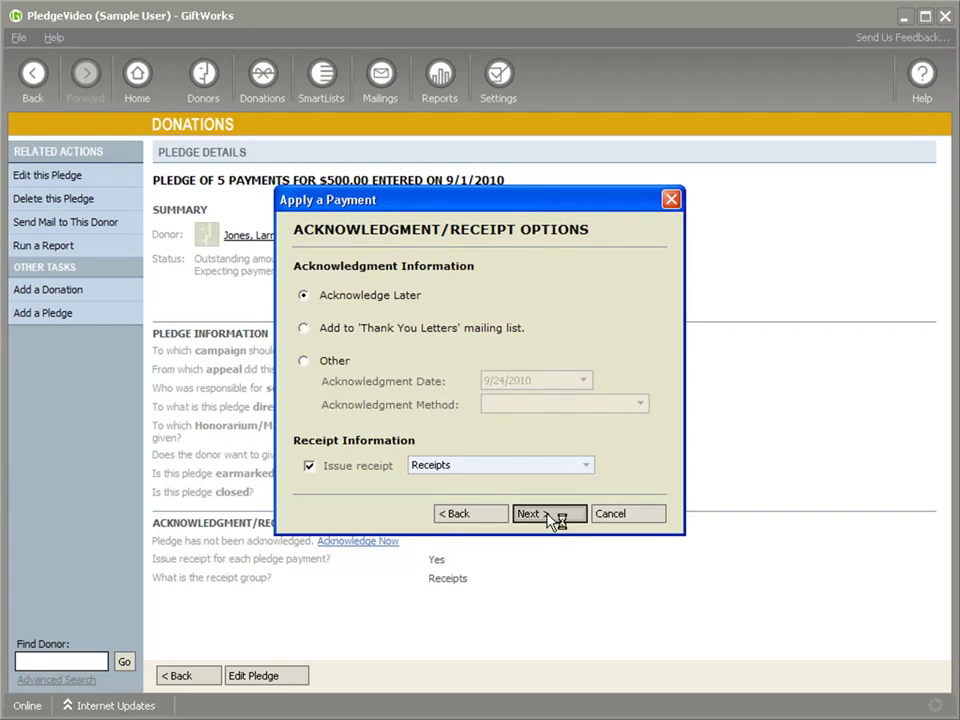
left_click(550, 515)
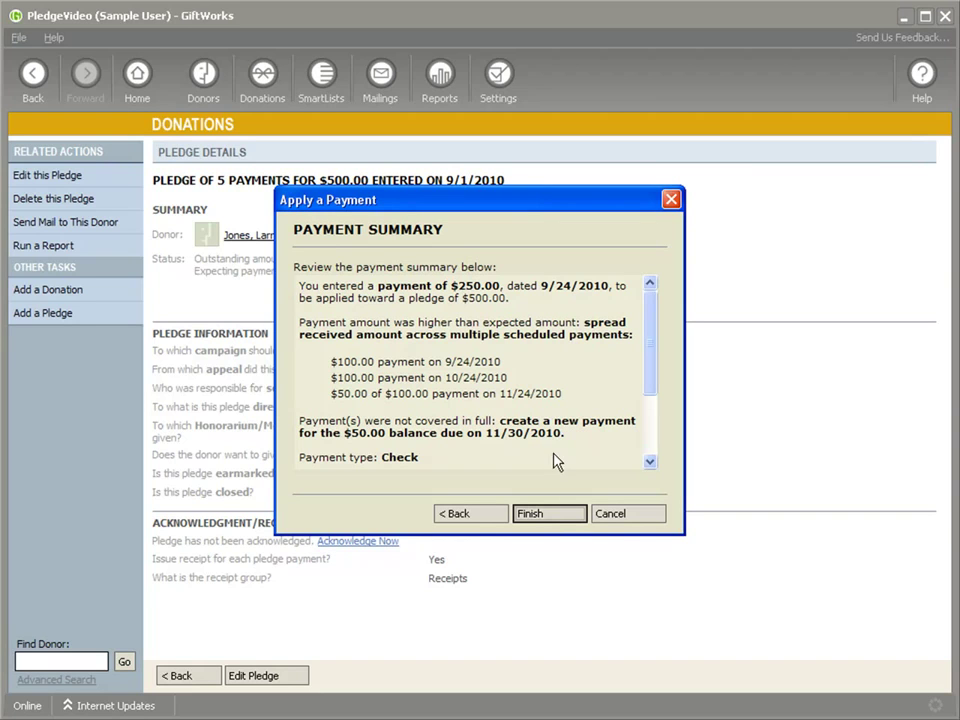
left_click(552, 514)
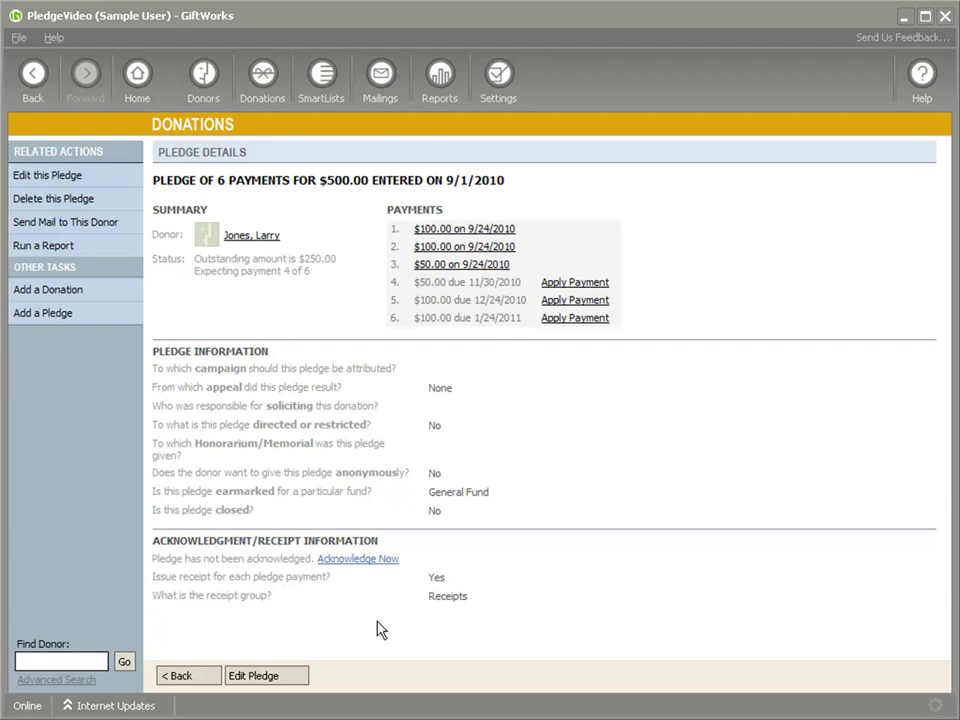
Step: Return to the donor overview and open the record of the fourth donor in the latest changes list
left_click(552, 285)
left_click(200, 104)
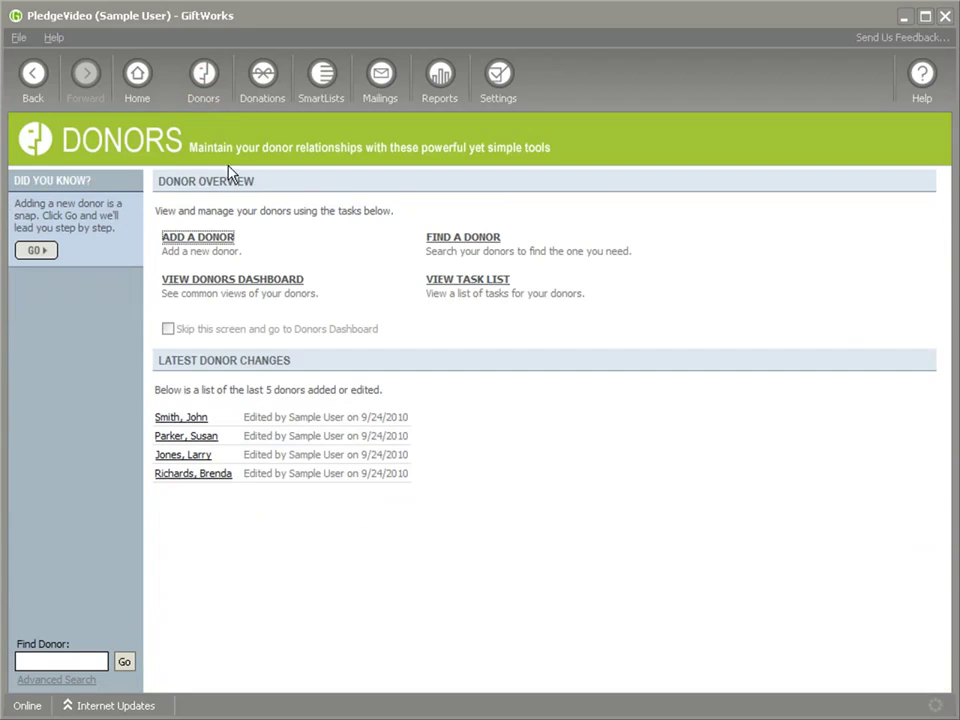
left_click(197, 474)
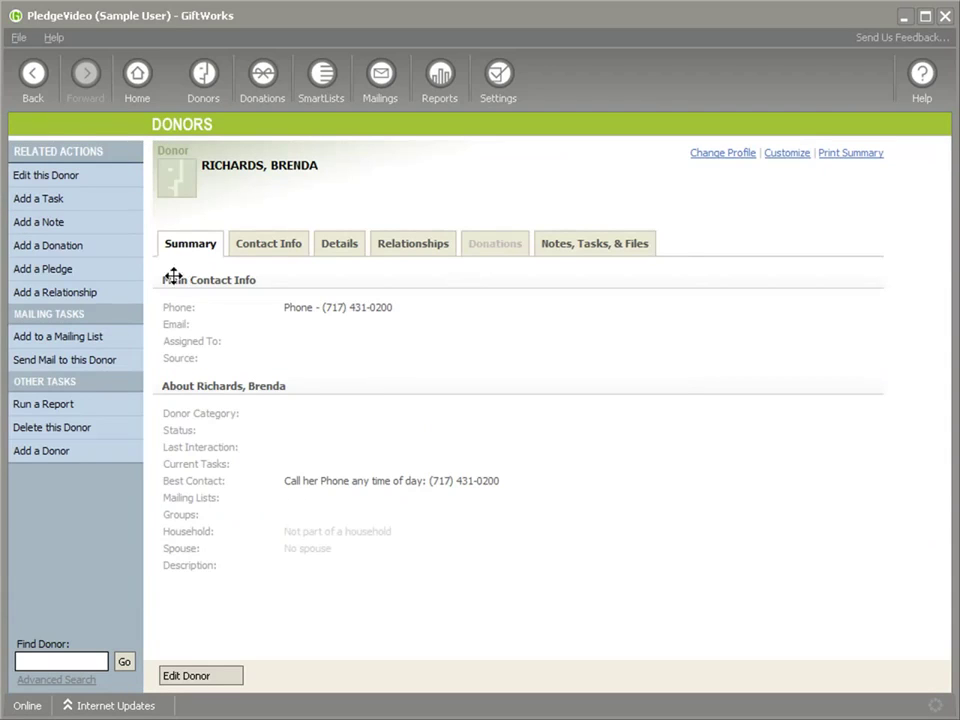
Step: Add a pledge for this donor with a total amount of $5,000.00, expected payment type Check and a single payment
left_click(70, 271)
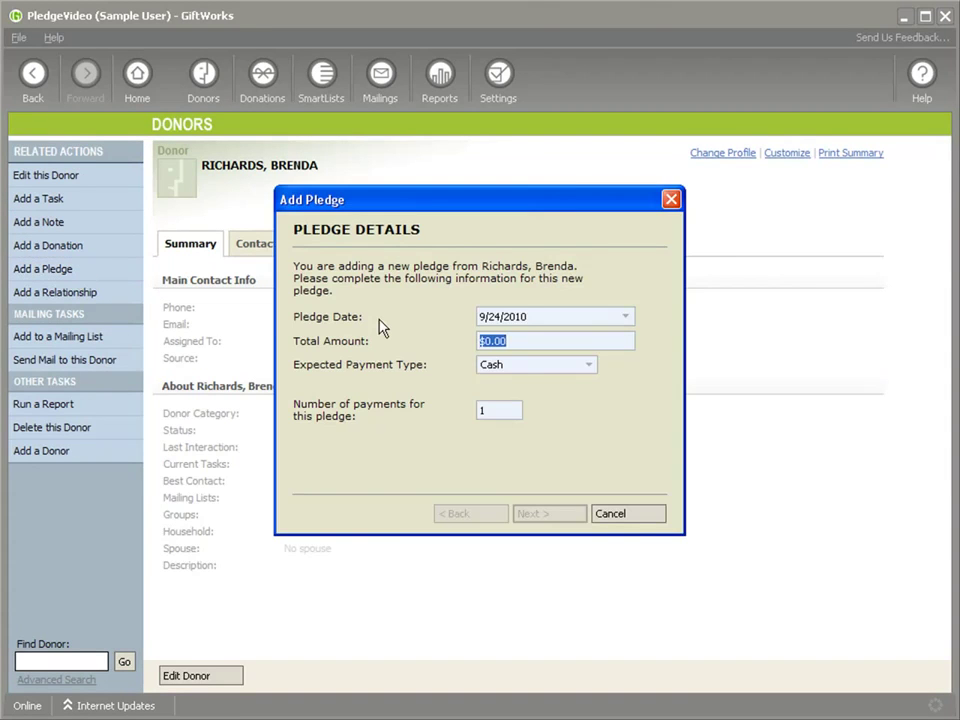
type("$5,000")
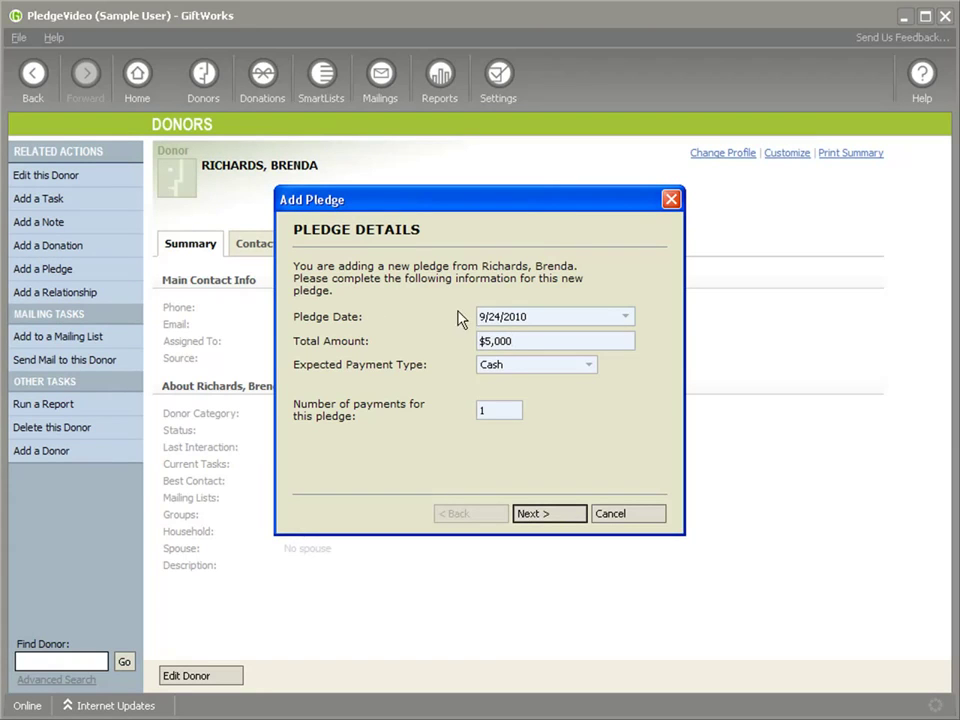
left_click(507, 372)
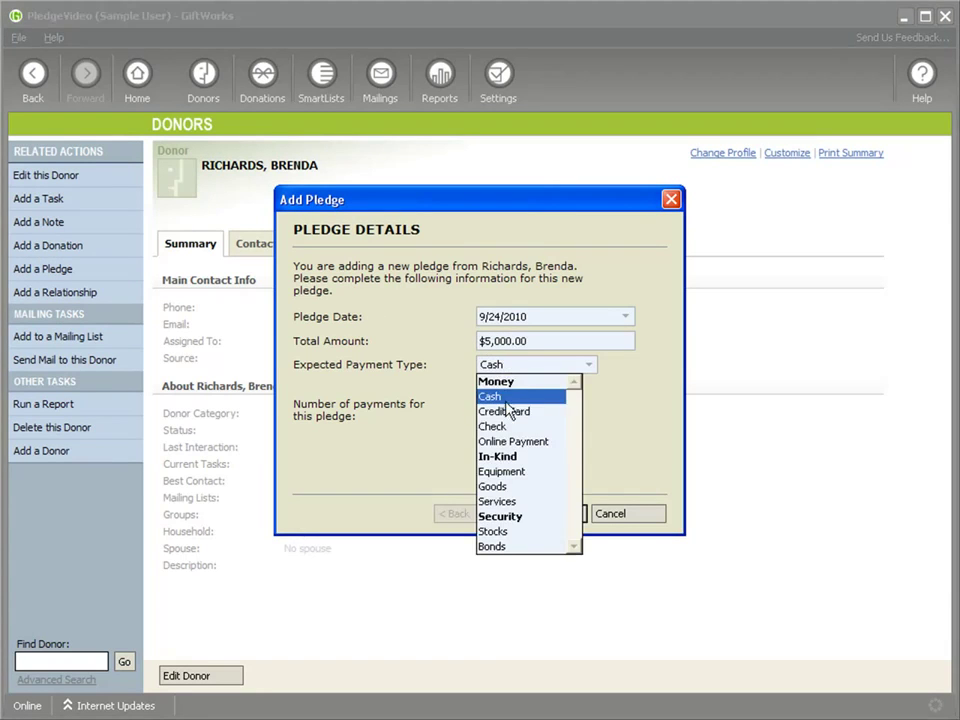
left_click(509, 427)
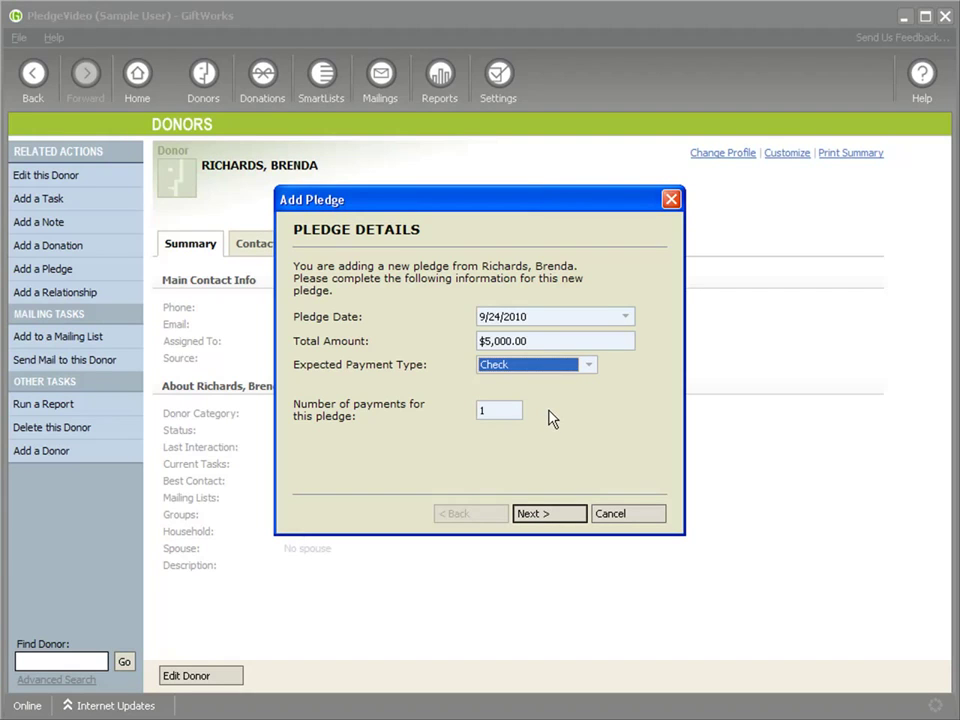
left_click(526, 342)
left_click(544, 516)
Step: Set the expected payment date to 12/31/2010 and save the pledge with its default information
type("12")
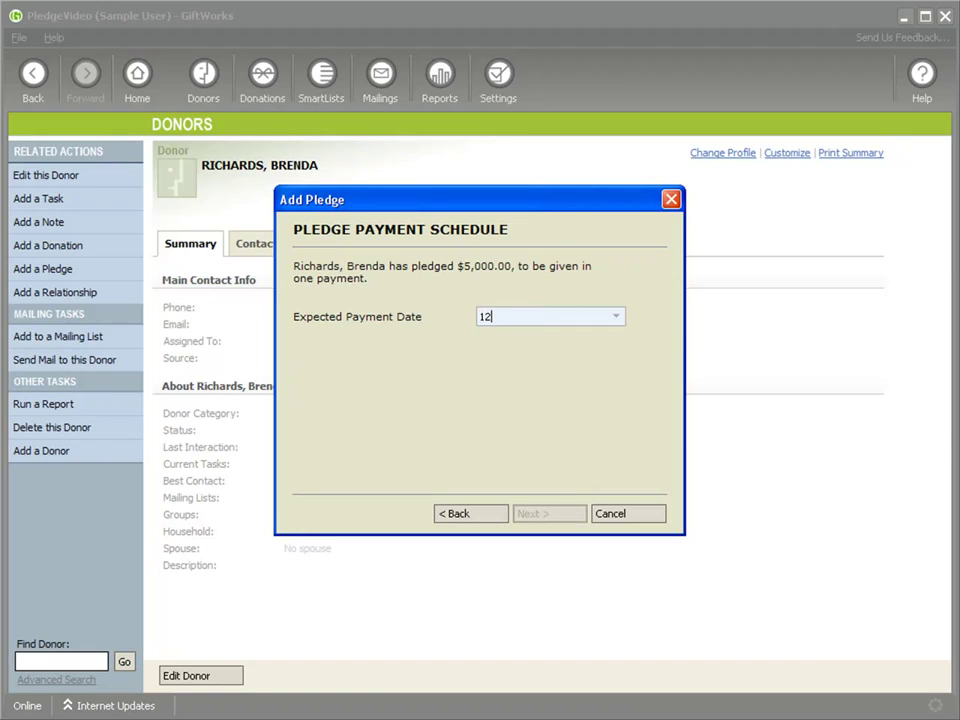
type("/31/2010")
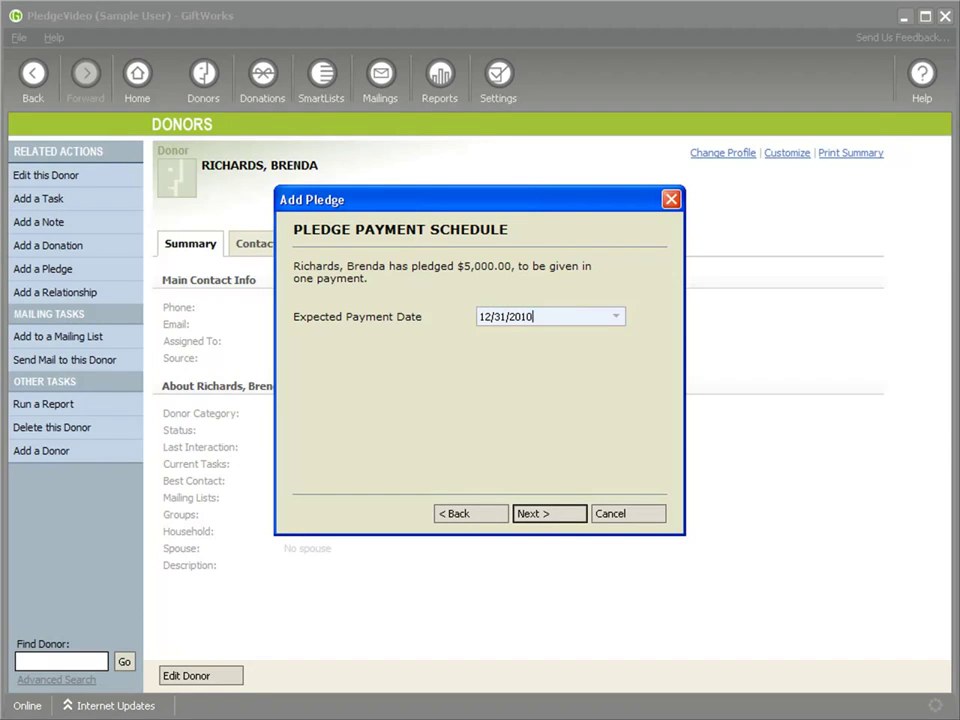
left_click(551, 515)
left_click(550, 515)
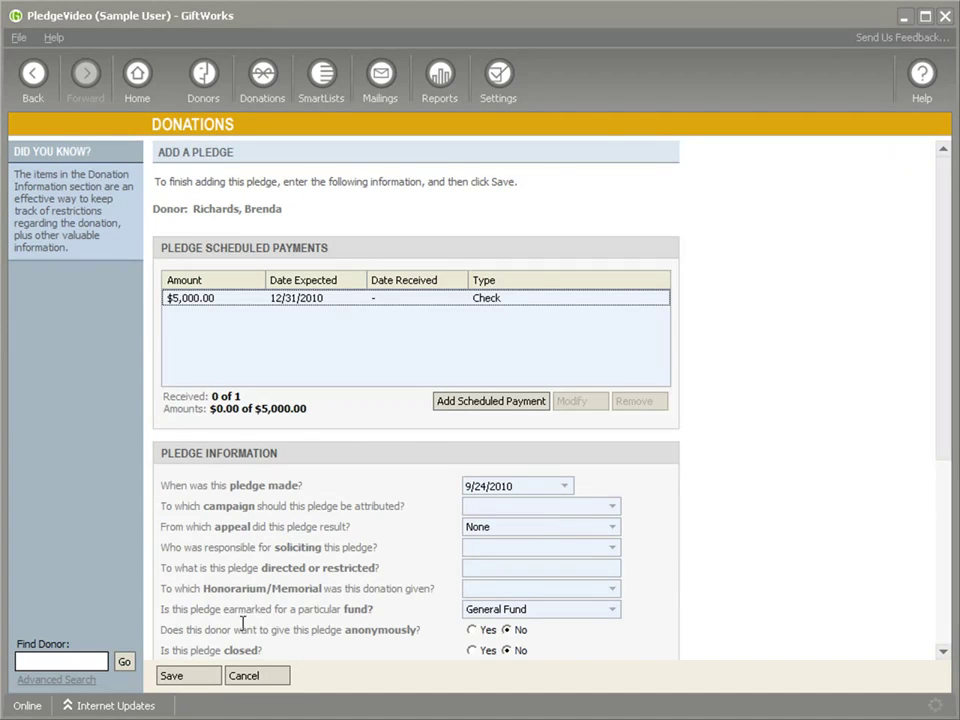
left_click(200, 676)
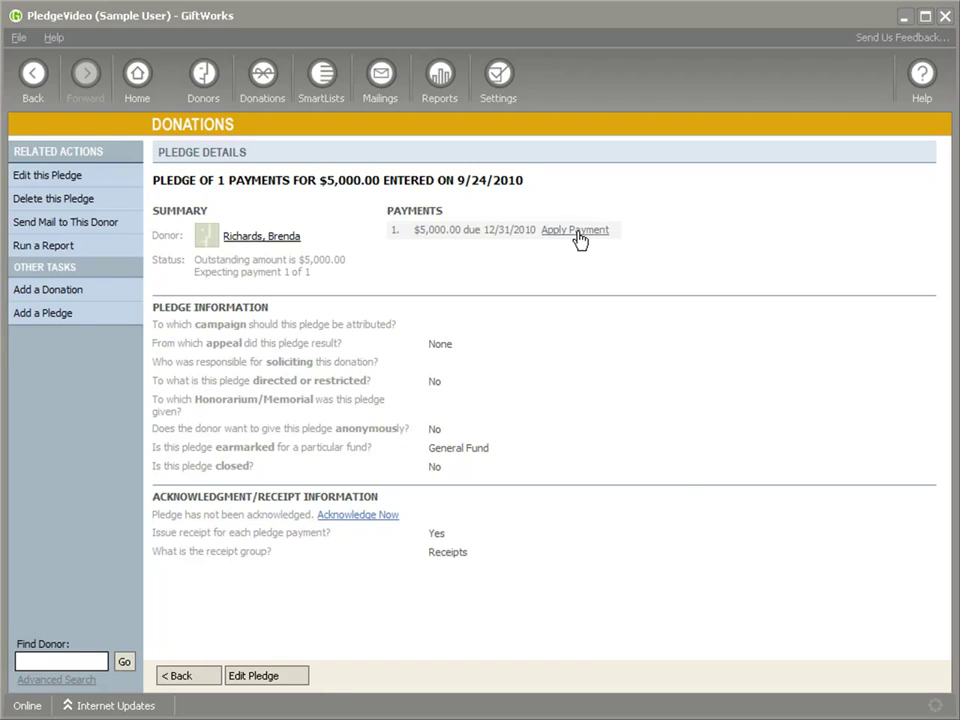
Step: Start a payment for the installment due 12/31/2010 and set the payment amount to $1,500
left_click(576, 232)
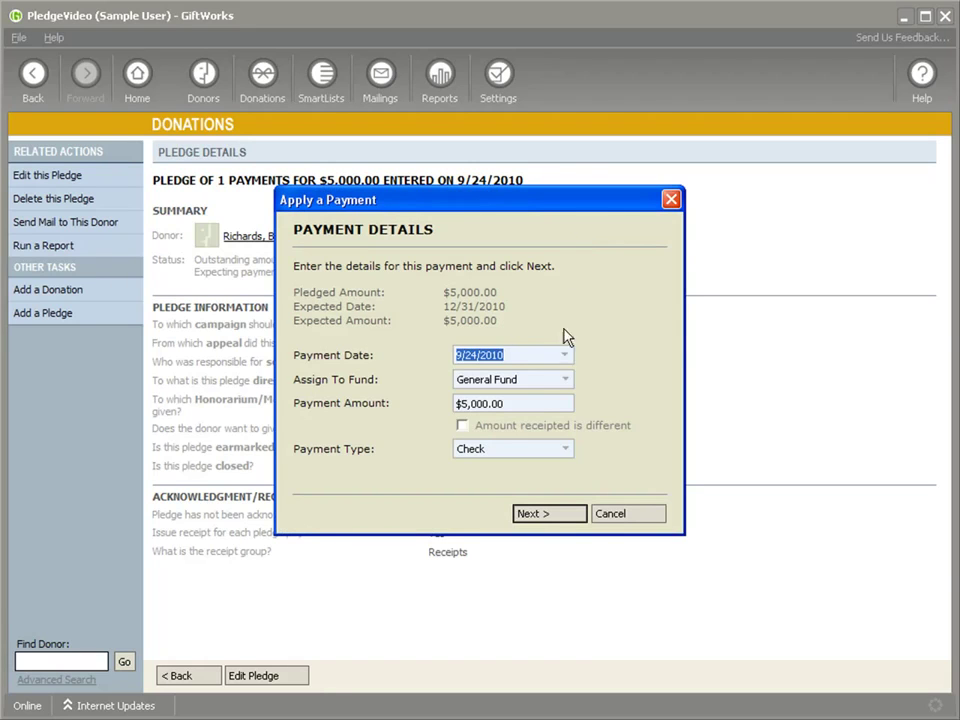
left_click(517, 402)
type("$1,500")
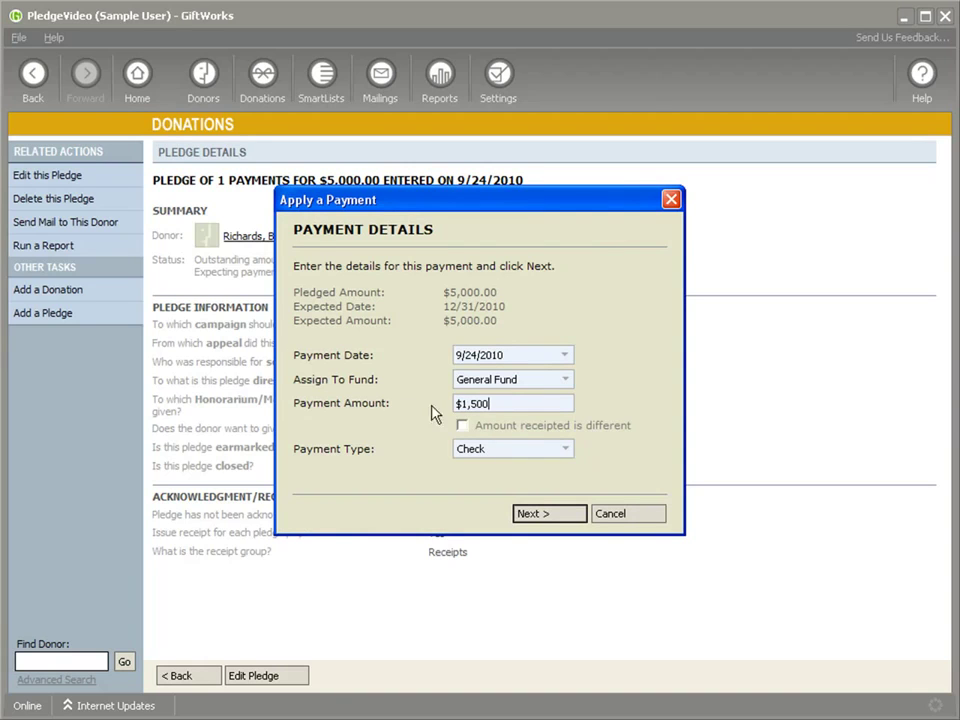
left_click(547, 514)
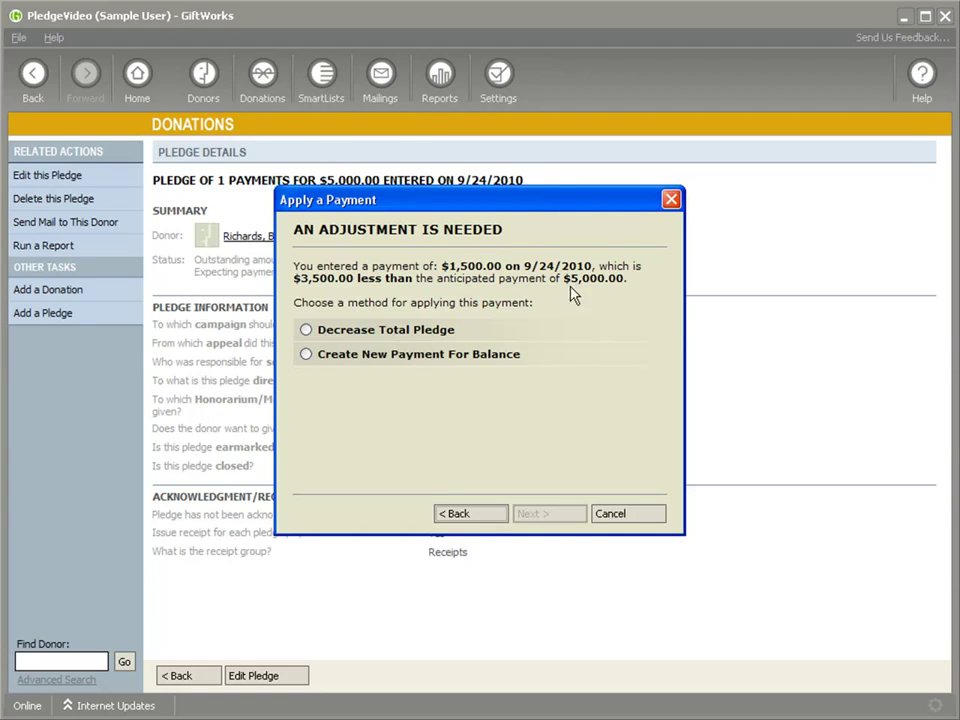
Step: Apply the $1,500.00 payment with Create New Payment For Balance due 12/31/2010, record check number 1234, and complete it with default options
left_click(305, 356)
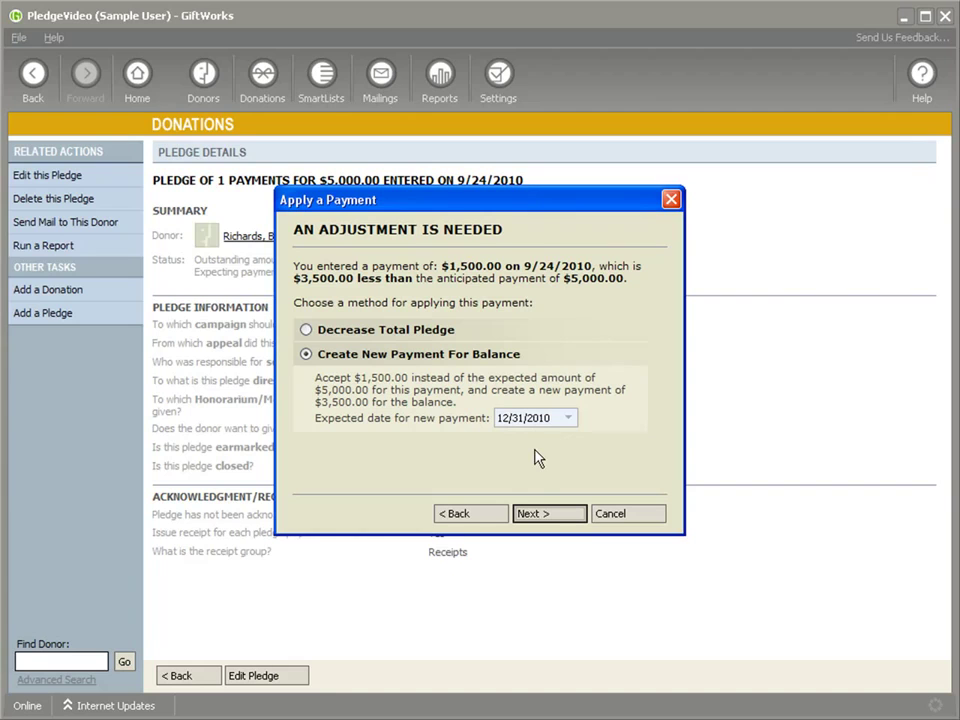
left_click(554, 515)
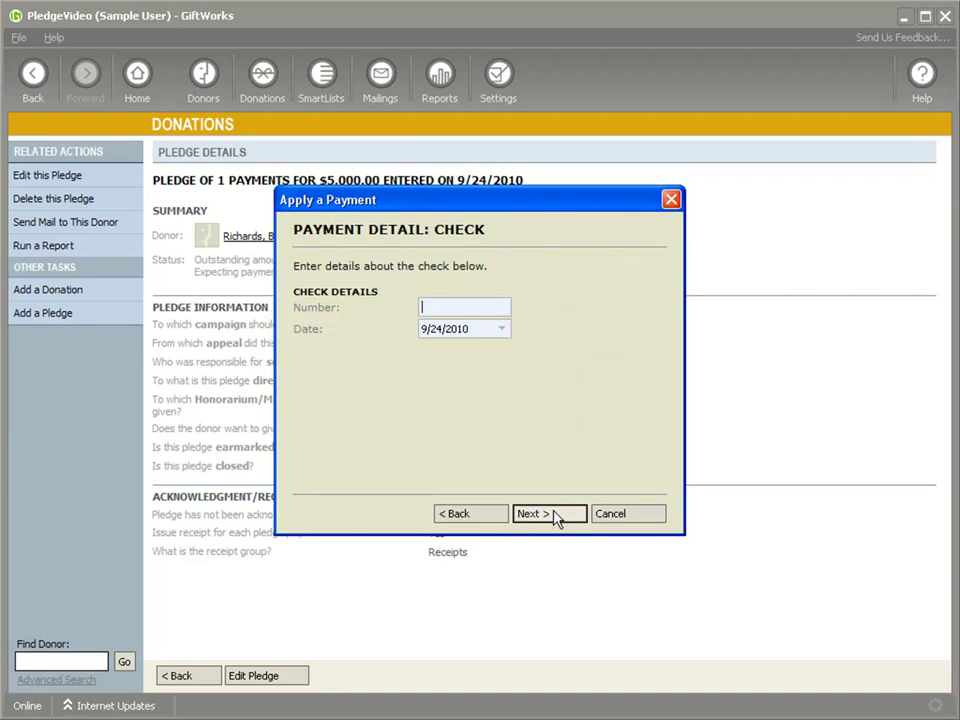
type("1234")
left_click(564, 517)
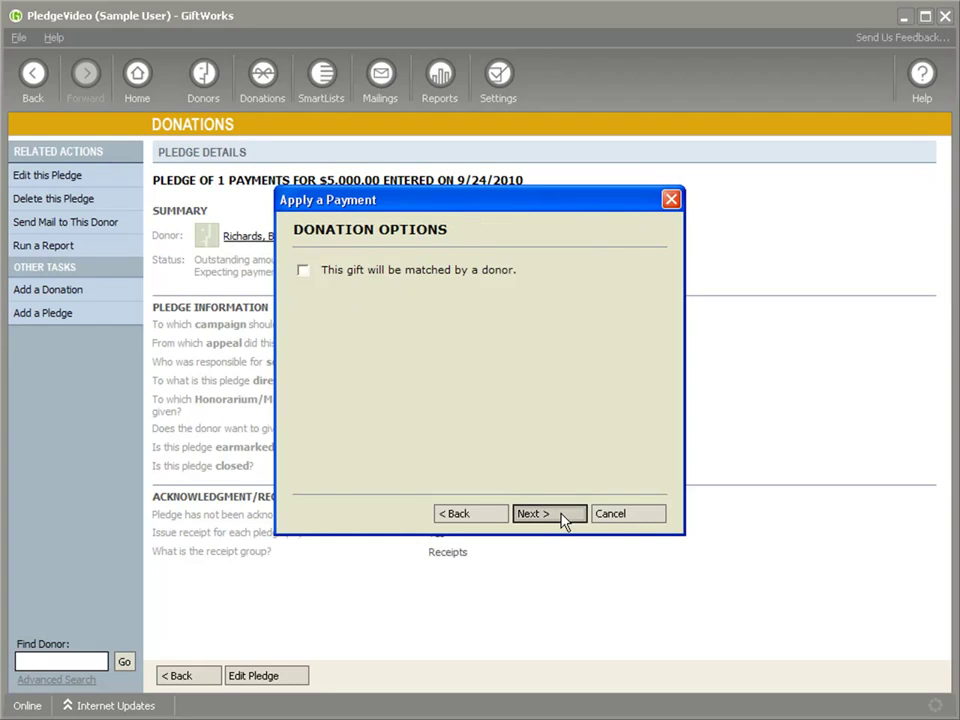
left_click(565, 518)
left_click(565, 516)
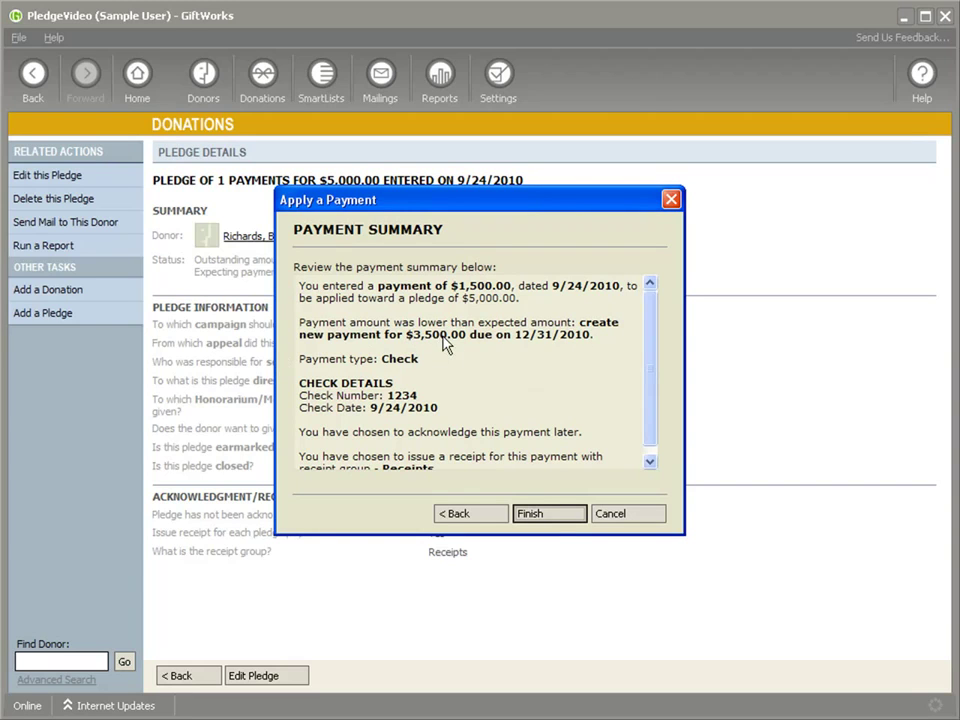
left_click(553, 516)
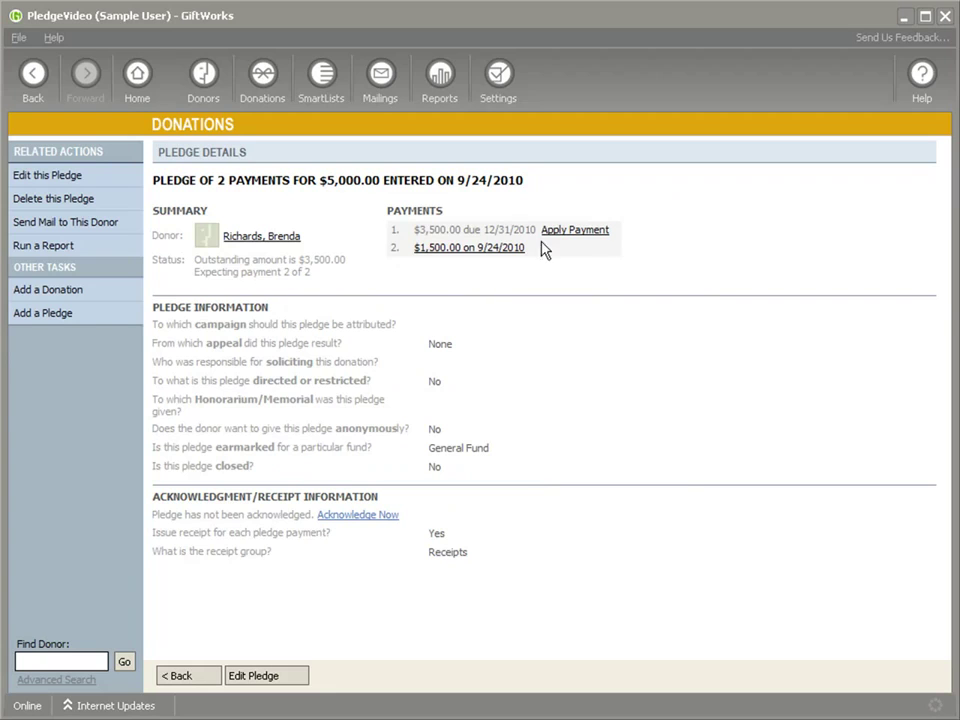
Step: Start a payment for the remaining installment due 12/31/2010 and set the payment amount to $1,000
left_click(556, 231)
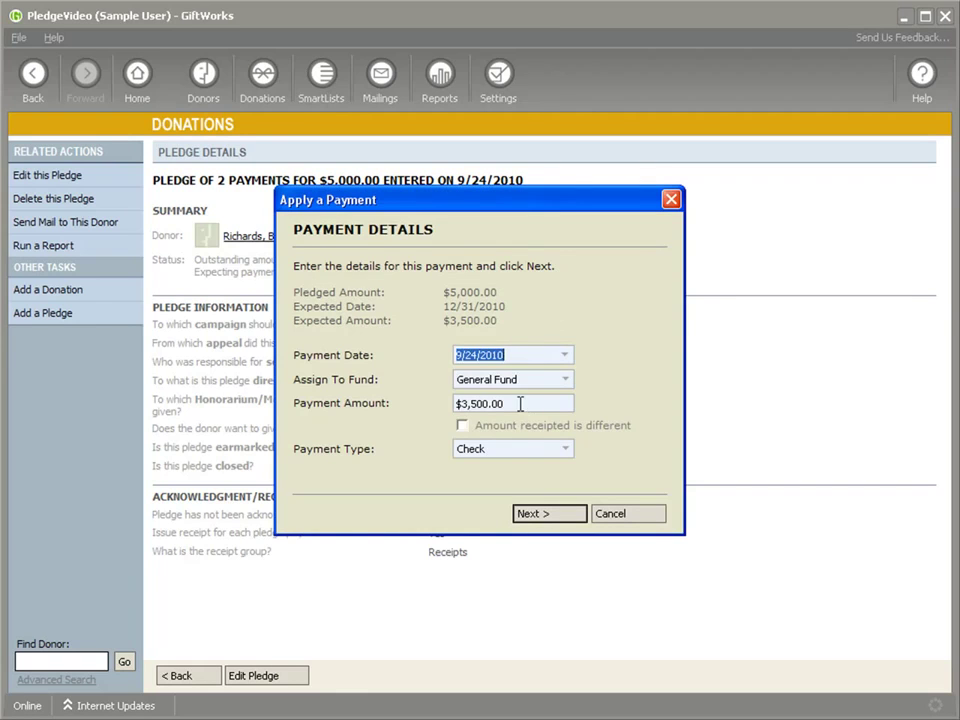
left_click_drag(523, 406, 450, 403)
type("1000")
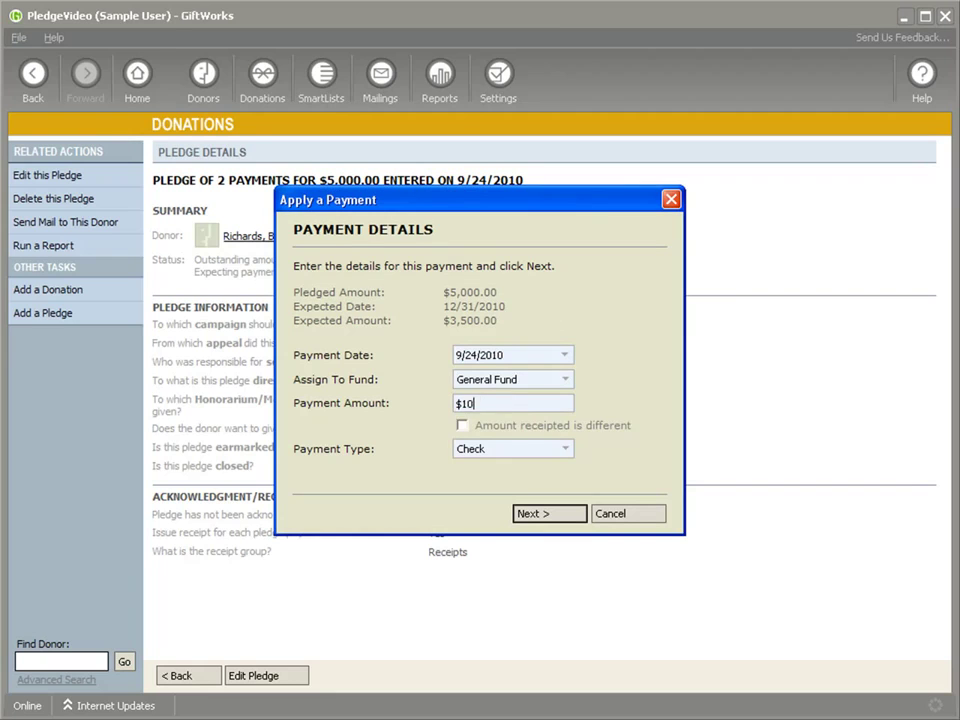
left_click(550, 510)
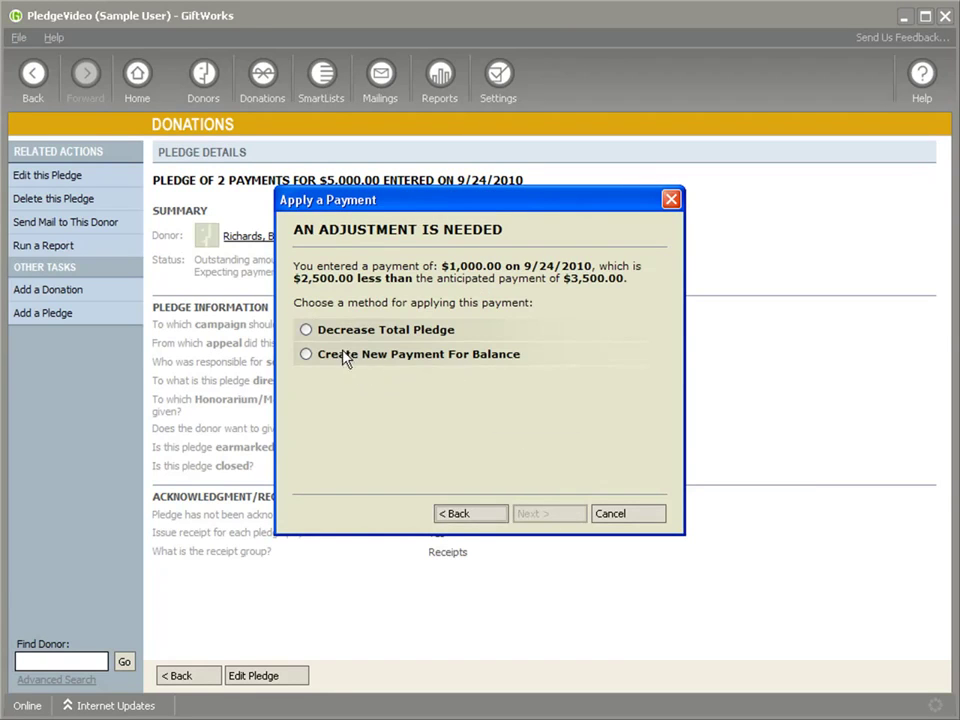
Step: Apply the $1,000.00 payment with Create New Payment For Balance due 12/31/2010, record check number 134, and complete it with default options
left_click(345, 356)
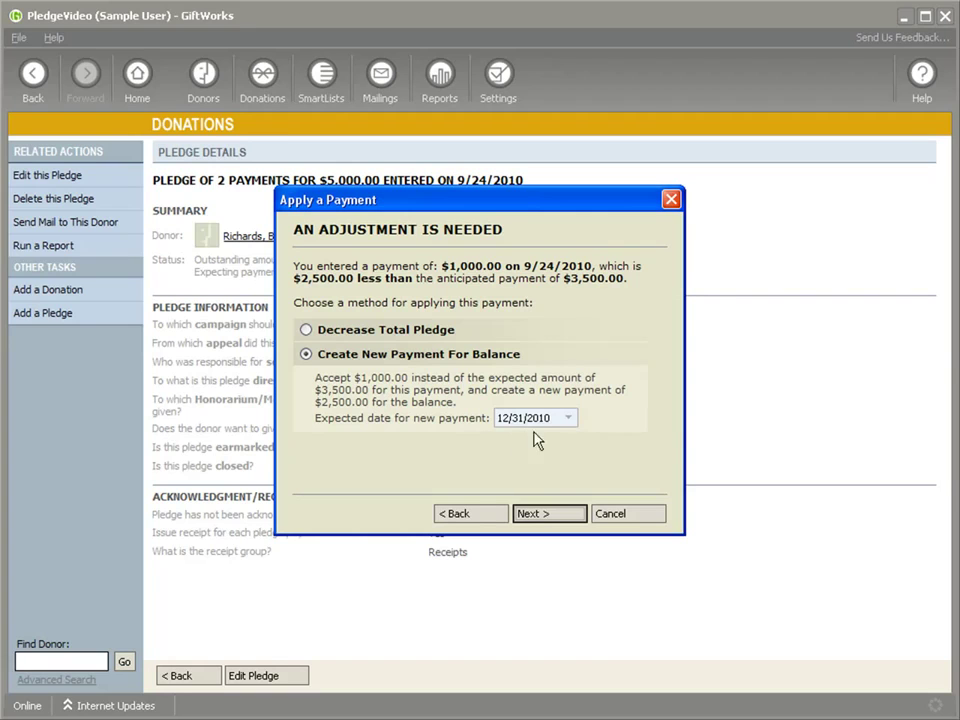
left_click(551, 513)
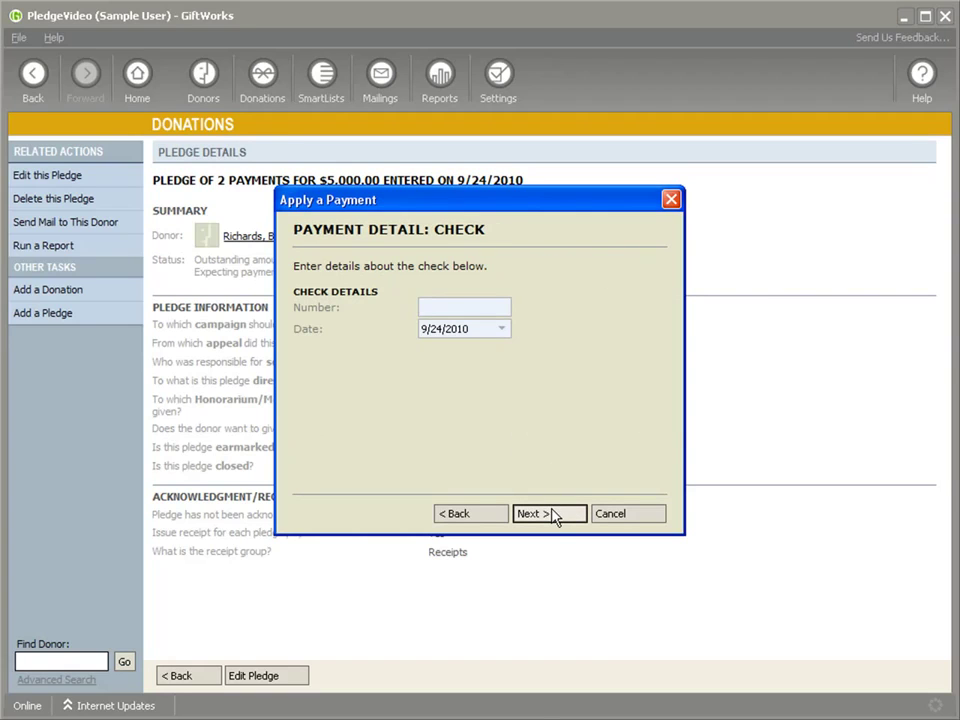
type("134")
left_click(553, 516)
left_click(553, 516)
left_click(553, 516)
left_click(553, 516)
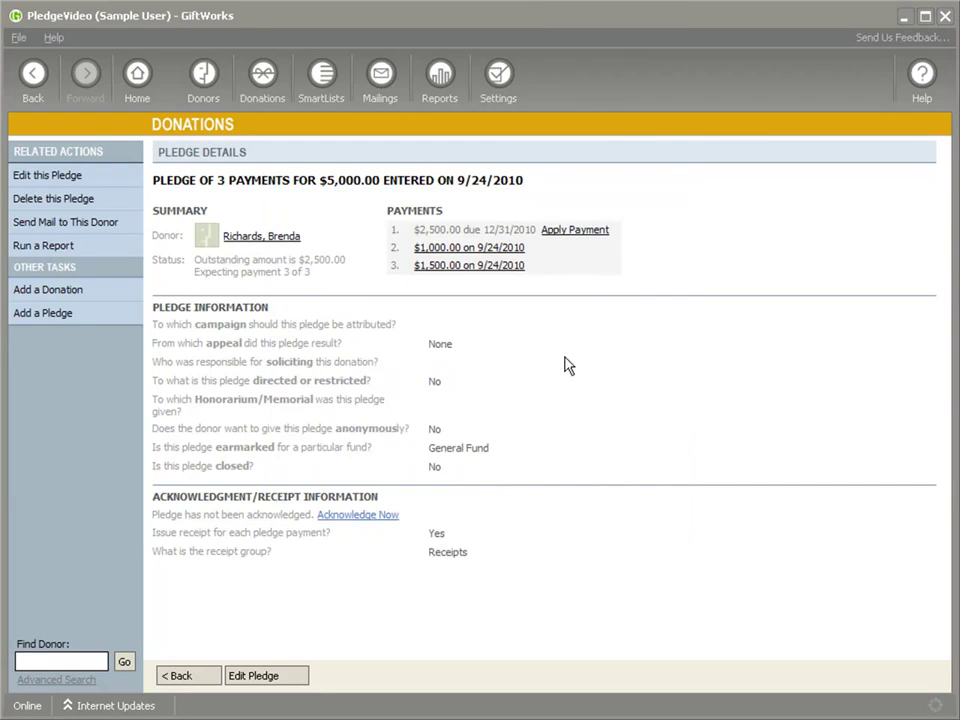